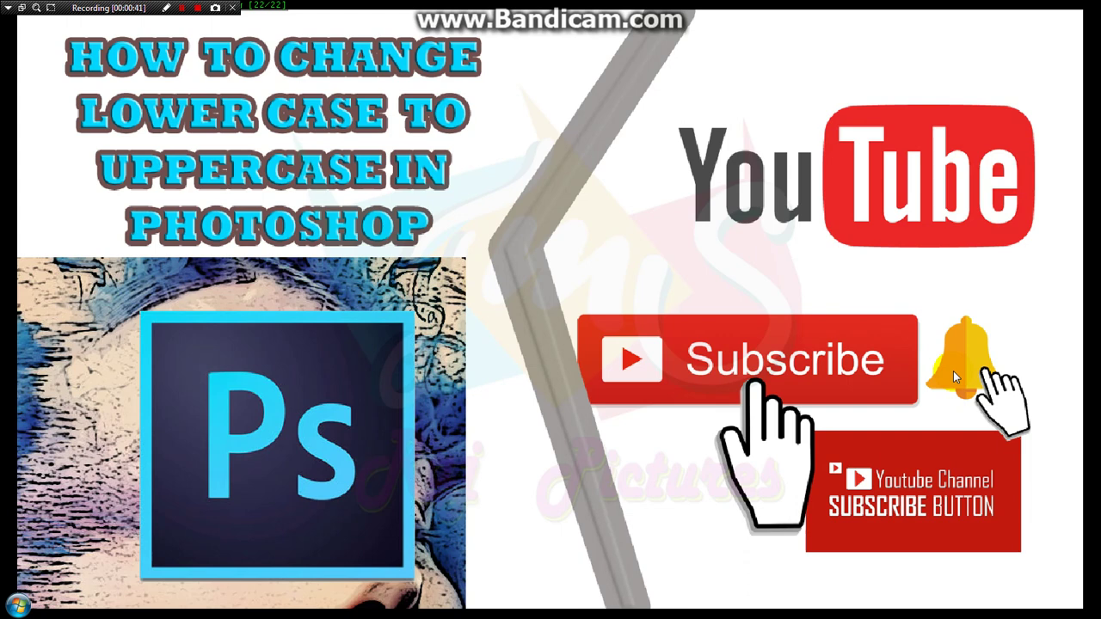
Step: Leave the full-screen title image view
{"action": "key", "text": "Escape"}
Step: Close the photo viewer, return to Photoshop, and type 'MY SHO' as text on the blank canvas
{"action": "key", "text": "alt+F4"}
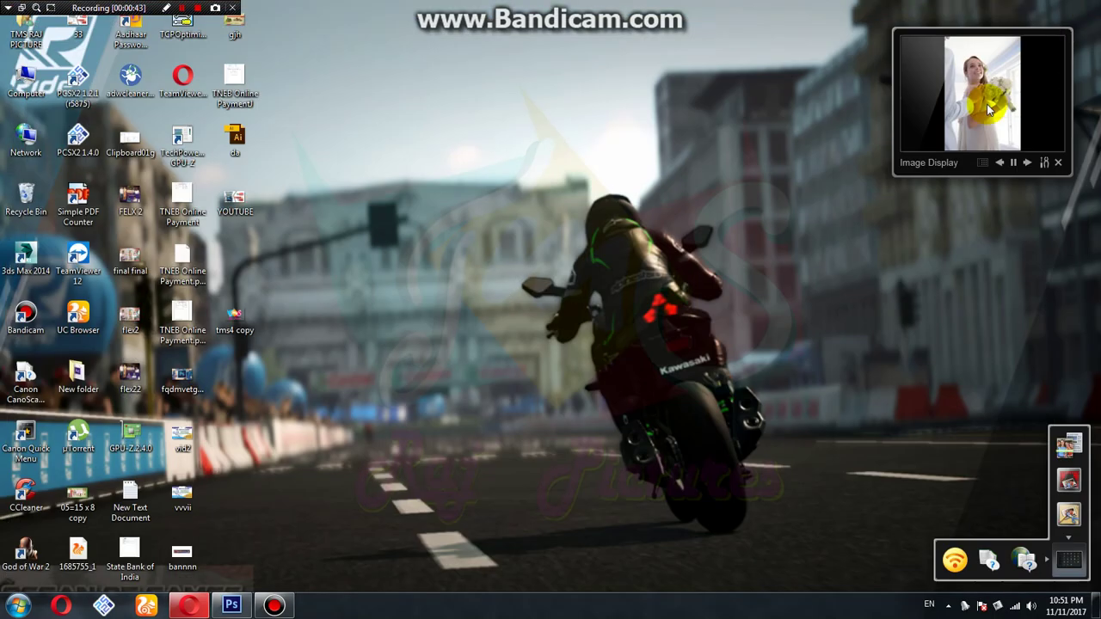
{"action": "left_click", "coordinate": [231, 606]}
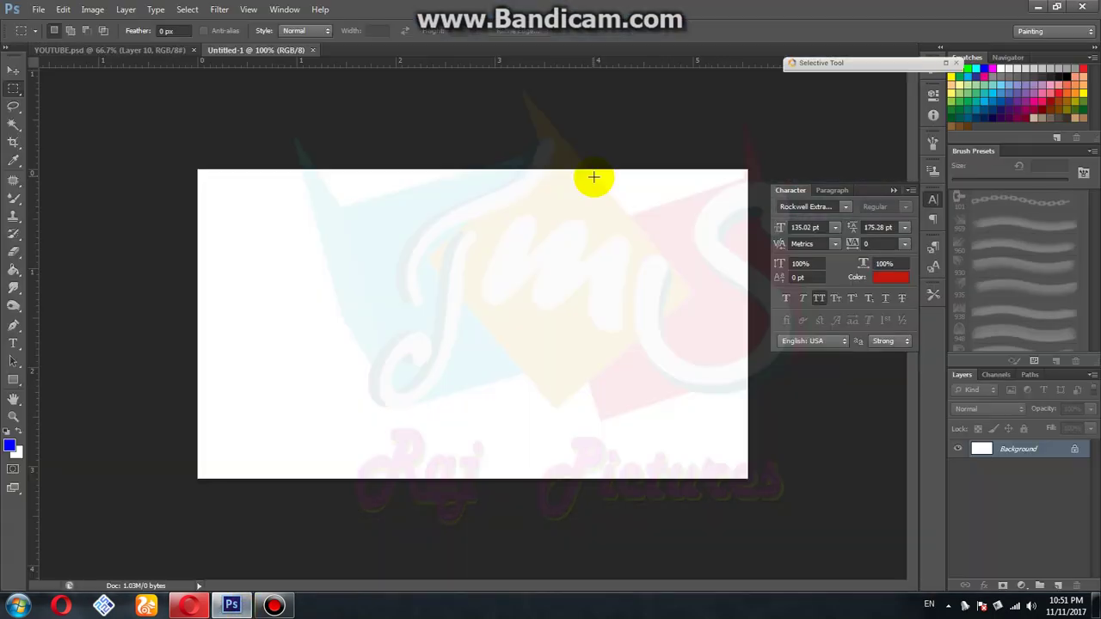
{"action": "left_click", "coordinate": [13, 343]}
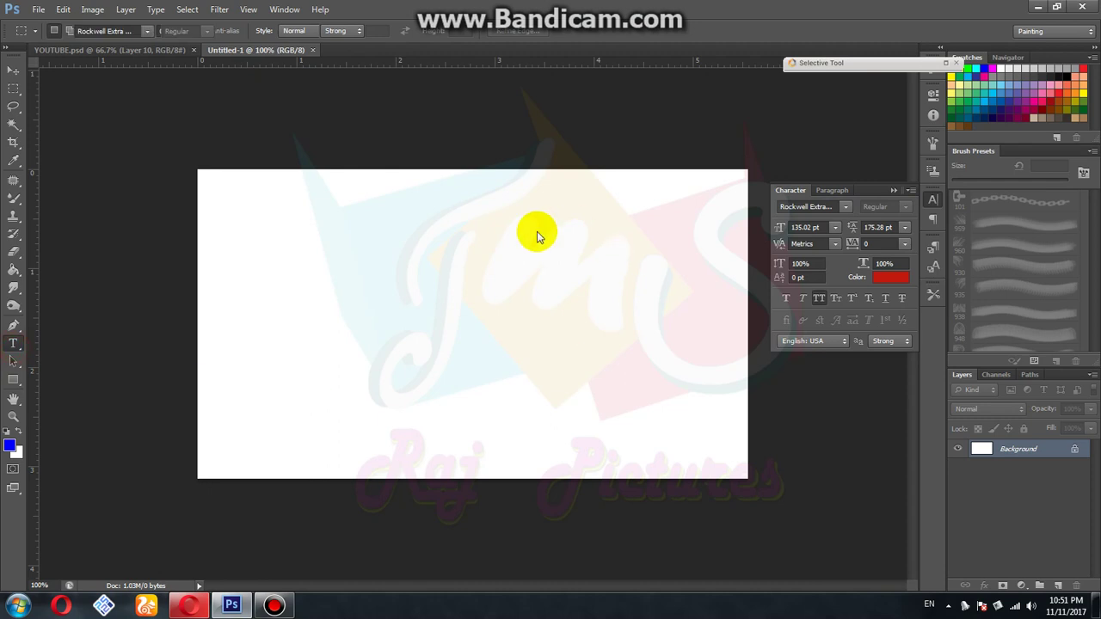
{"action": "left_click", "coordinate": [451, 262]}
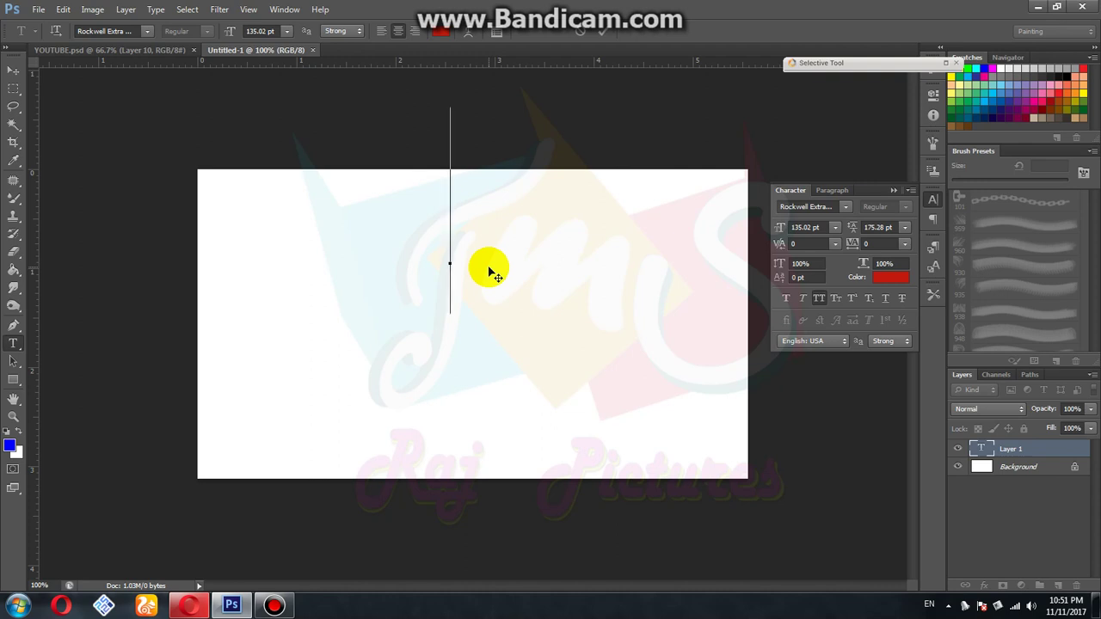
{"action": "type", "text": "MY"}
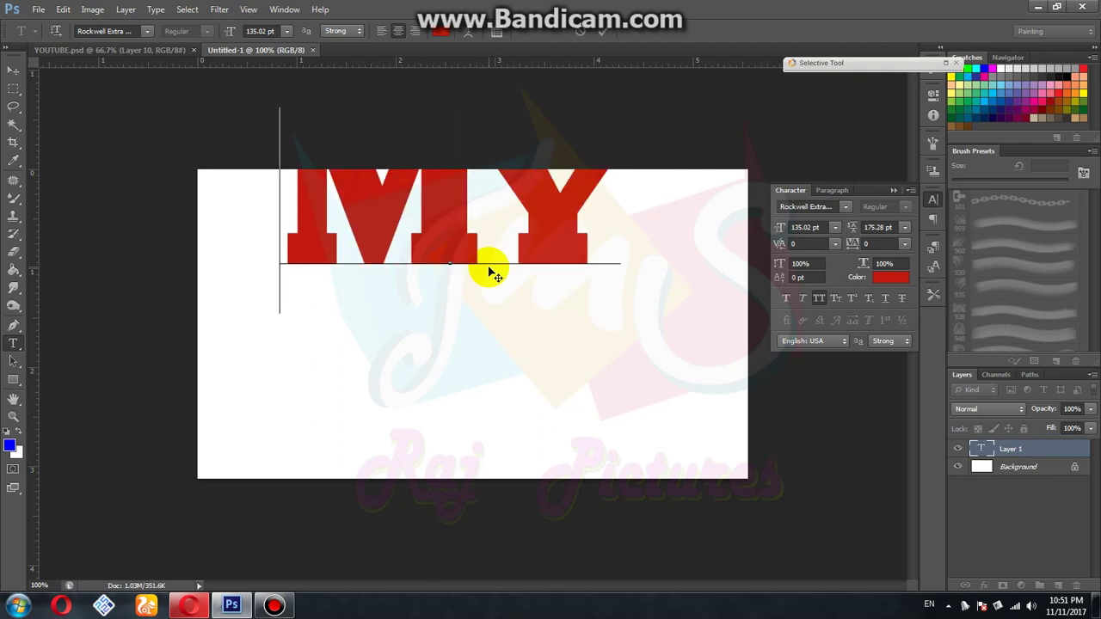
{"action": "type", "text": " SHO"}
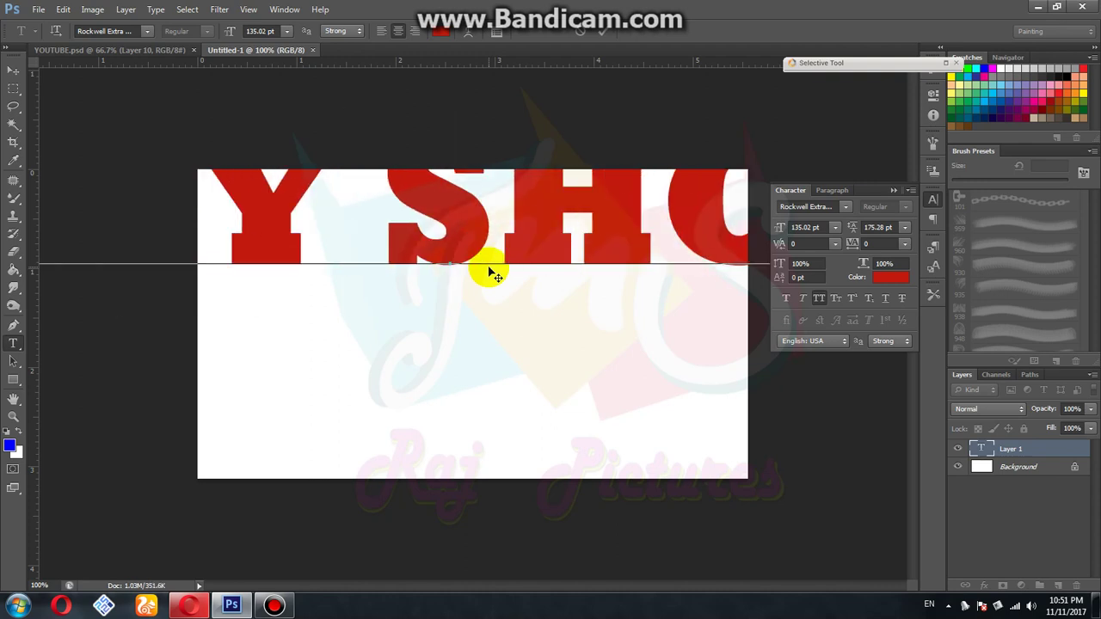
Step: Commit the text, then move it onto the canvas and scale it to about 39% (53.18 pt)
{"action": "key", "text": "ctrl+Return"}
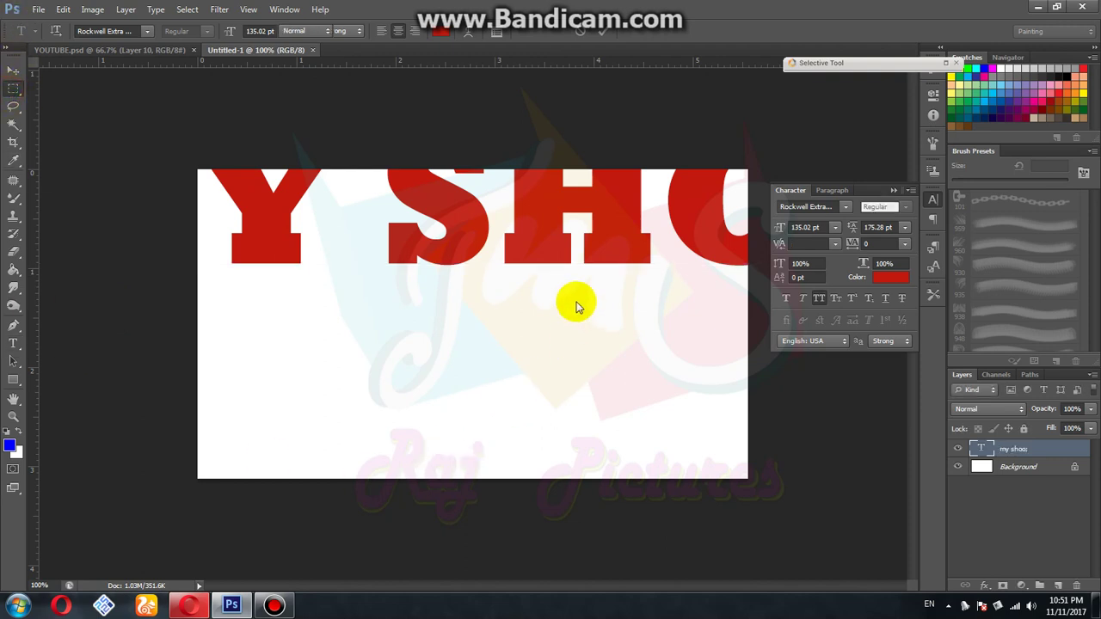
{"action": "key", "text": "ctrl+t"}
{"action": "left_click_drag", "start_coordinate": [160, 206], "coordinate": [404, 282]}
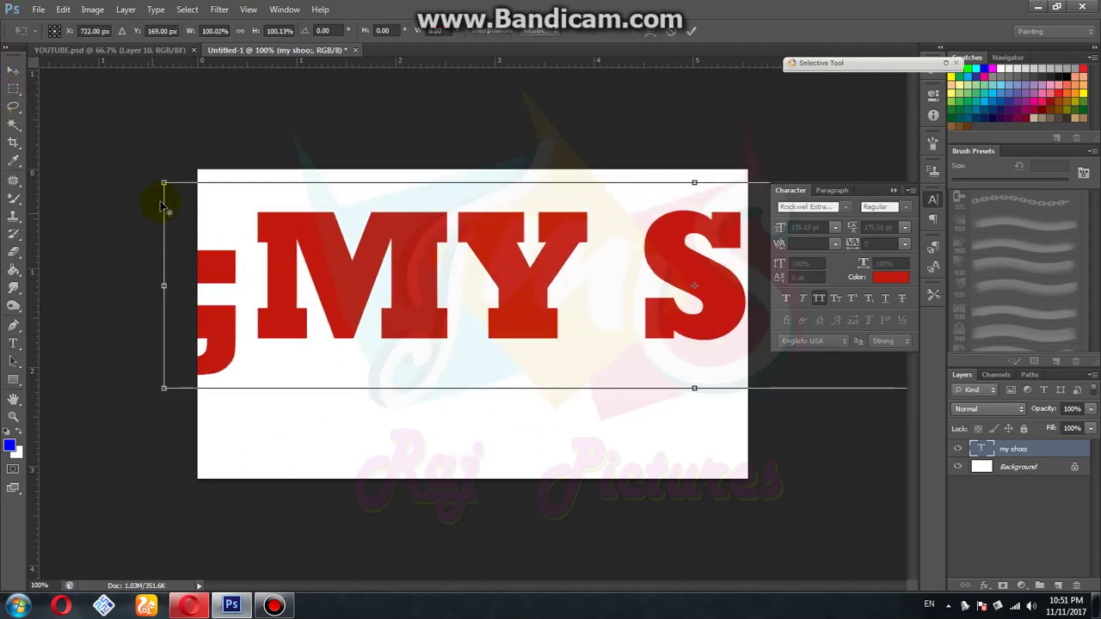
{"action": "left_click_drag", "start_coordinate": [165, 182], "coordinate": [443, 237]}
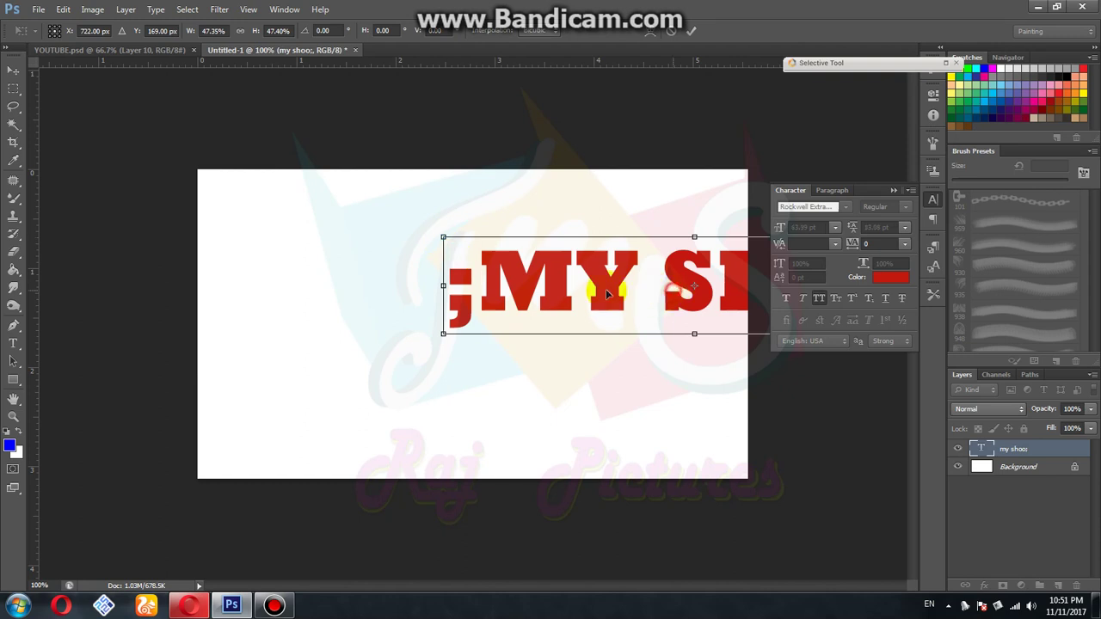
{"action": "left_click_drag", "start_coordinate": [602, 290], "coordinate": [435, 292]}
{"action": "left_click_drag", "start_coordinate": [705, 237], "coordinate": [661, 246]}
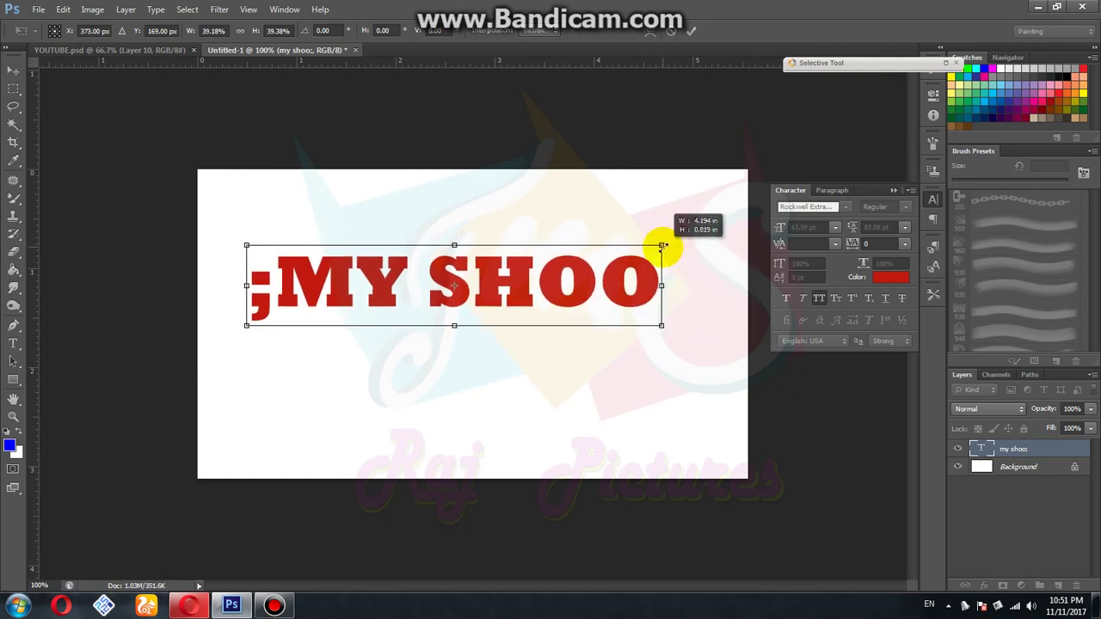
{"action": "key", "text": "Return"}
{"action": "left_click", "coordinate": [13, 342]}
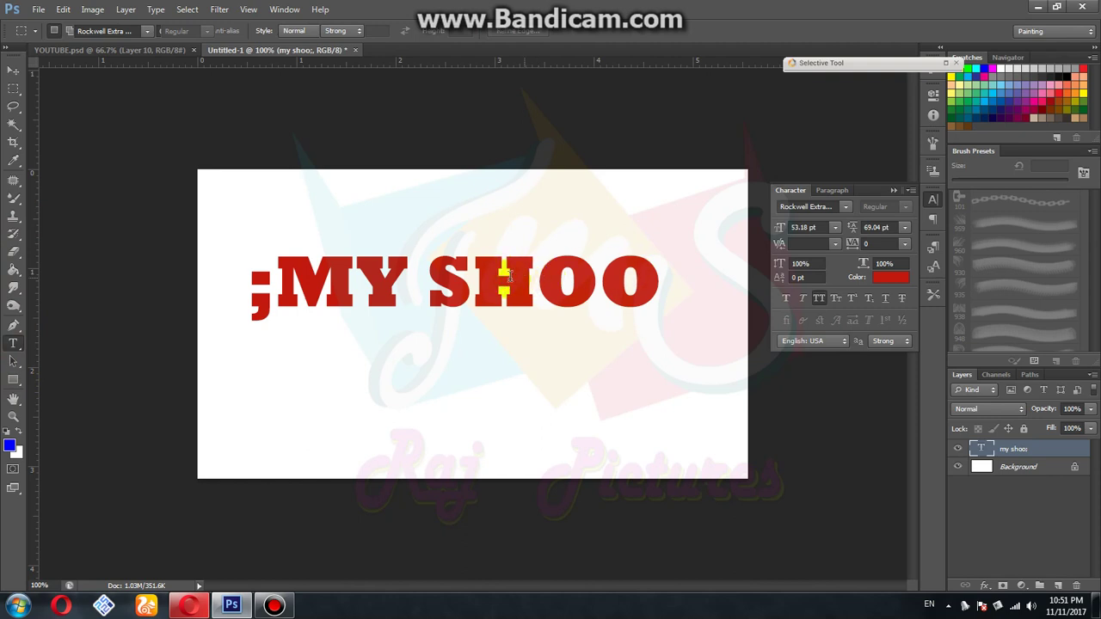
Step: Insert the missing C and L so the red heading reads MY SCHOOL
{"action": "left_click", "coordinate": [473, 273]}
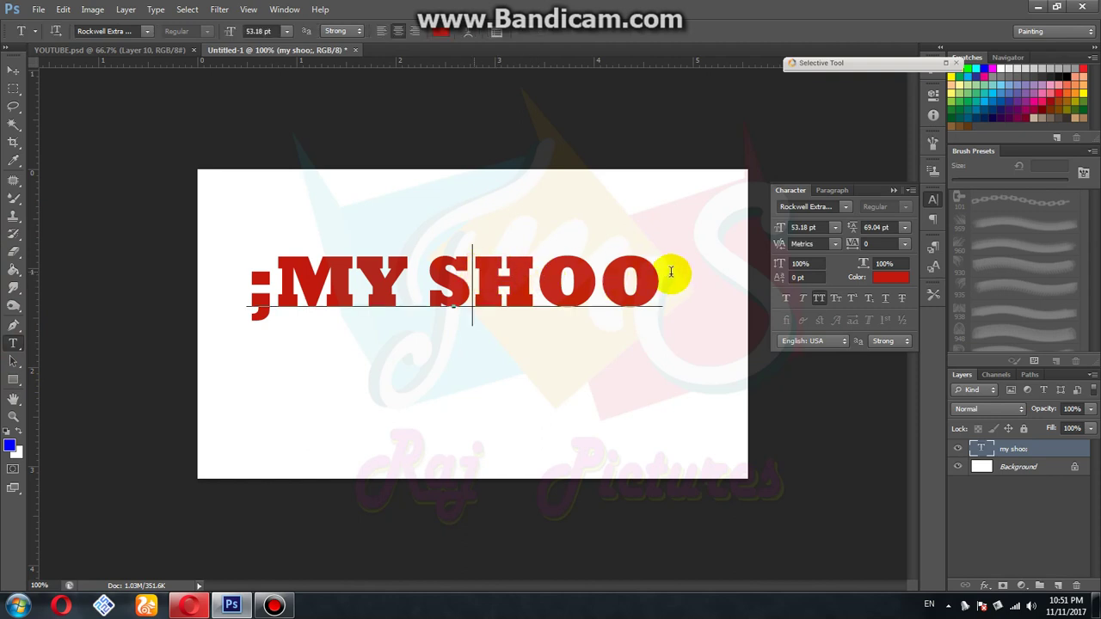
{"action": "type", "text": "C"}
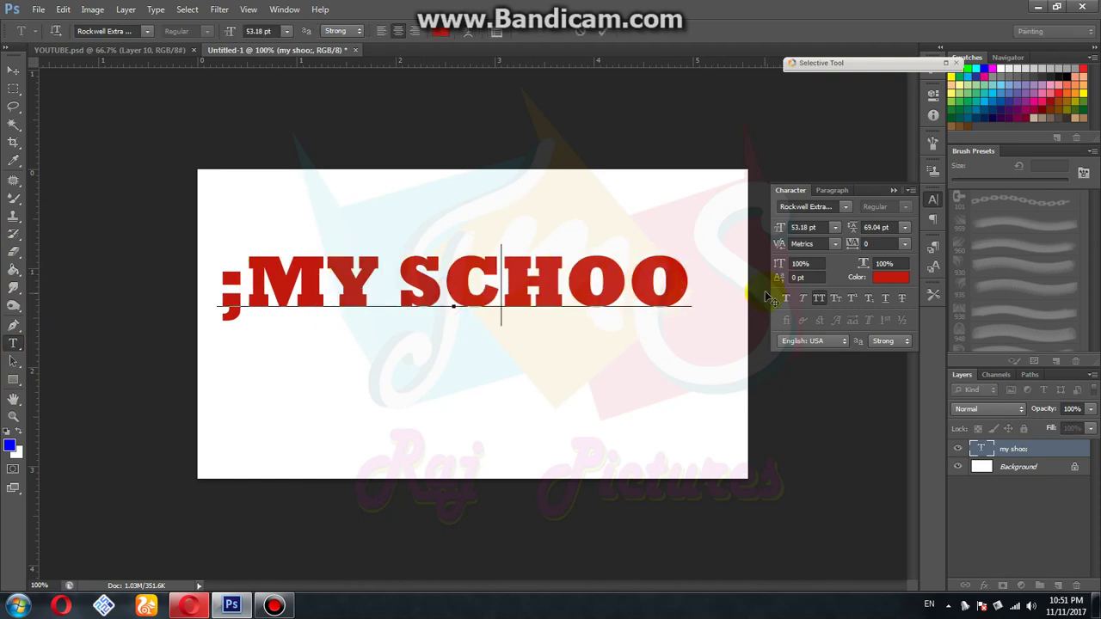
{"action": "left_click", "coordinate": [681, 274]}
{"action": "type", "text": "L"}
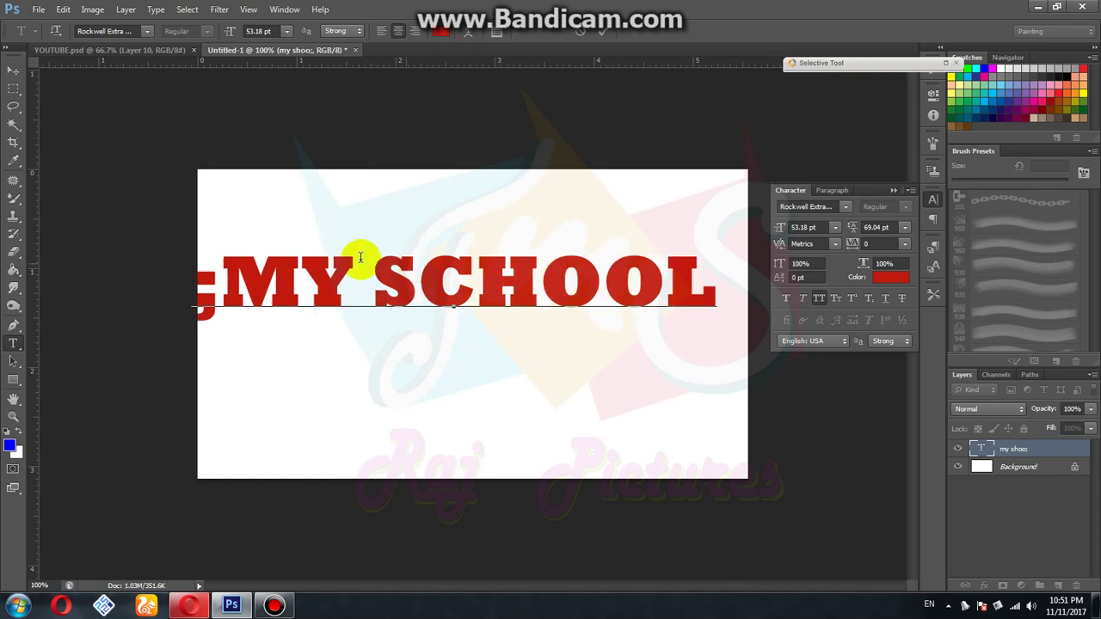
{"action": "left_click", "coordinate": [225, 276]}
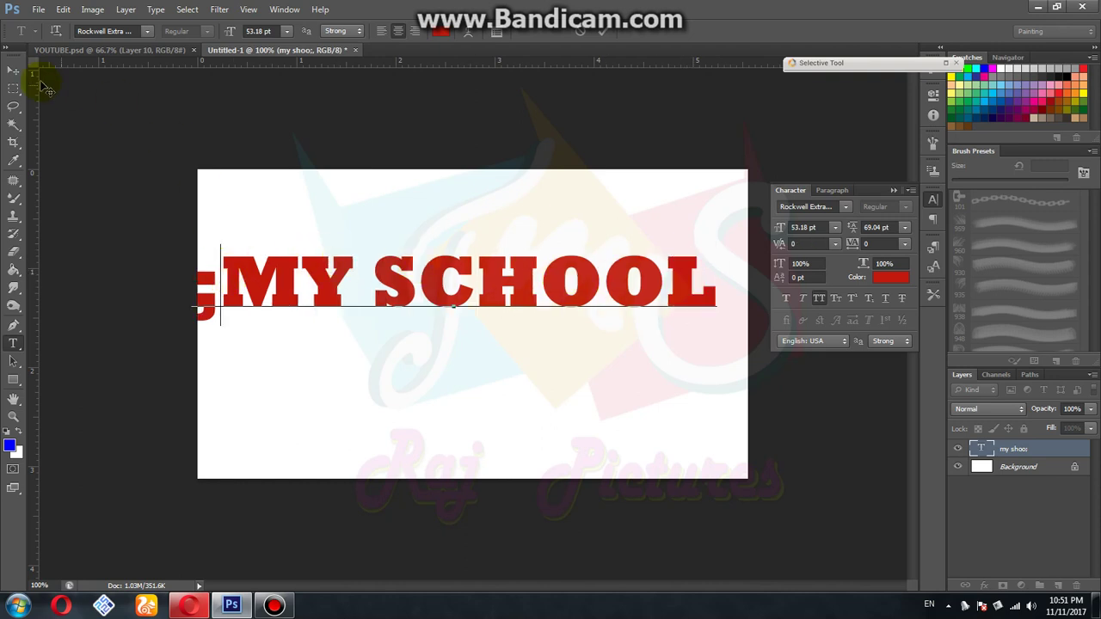
{"action": "left_click", "coordinate": [12, 89]}
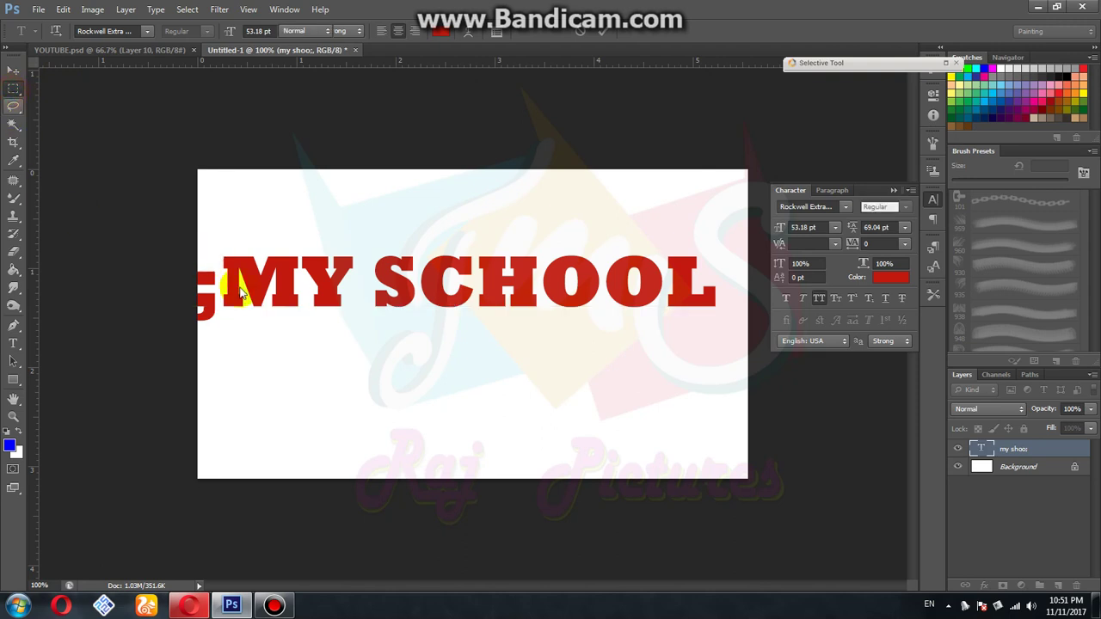
{"action": "left_click", "coordinate": [14, 345]}
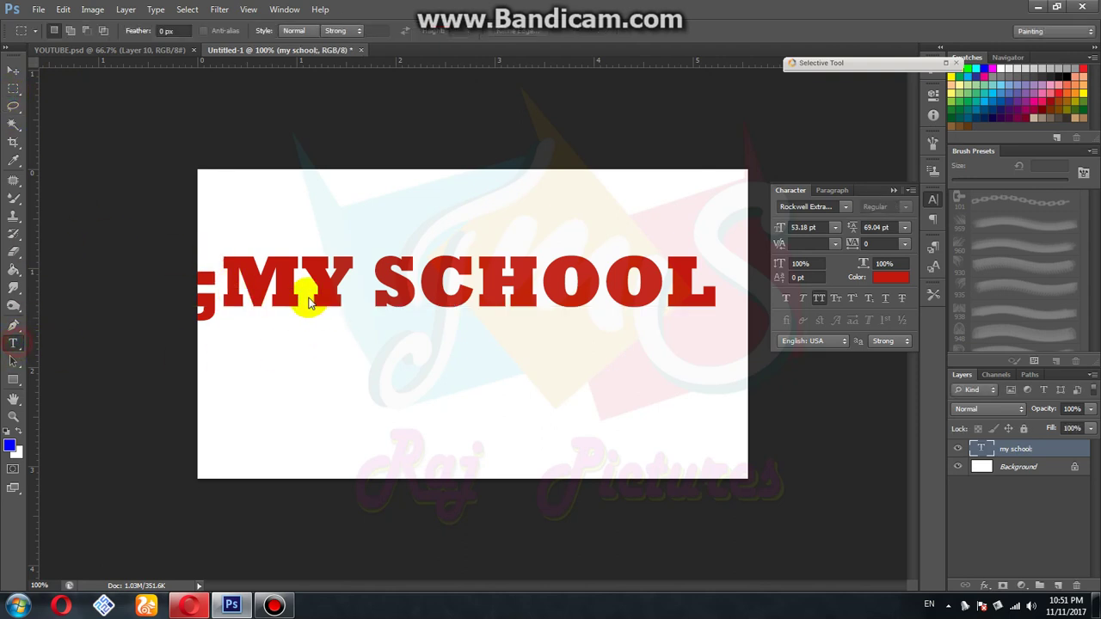
{"action": "left_click", "coordinate": [223, 280]}
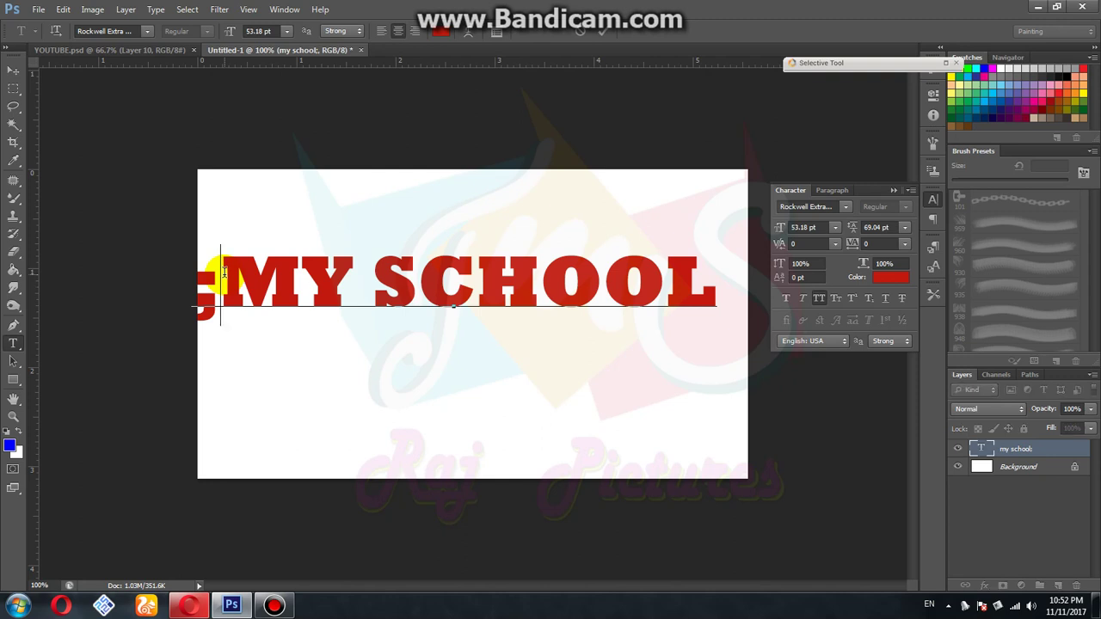
Step: Transform the ';MY SCHOOL' text rightward so the whole line sits inside the canvas
{"action": "left_click", "coordinate": [13, 89]}
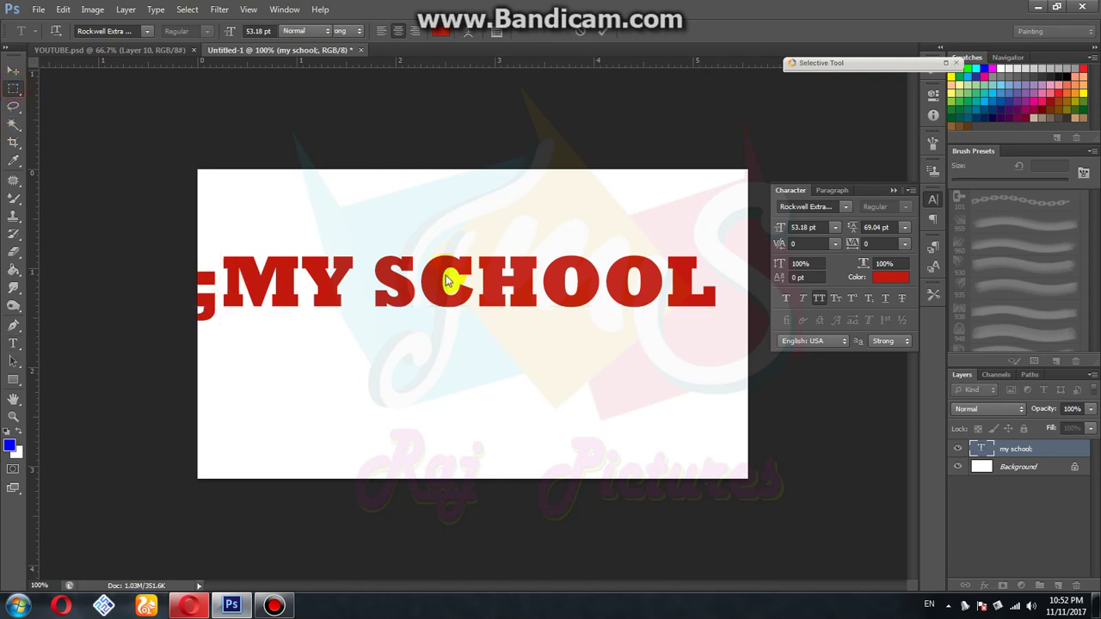
{"action": "key", "text": "ctrl+t"}
{"action": "left_click_drag", "start_coordinate": [381, 284], "coordinate": [344, 284]}
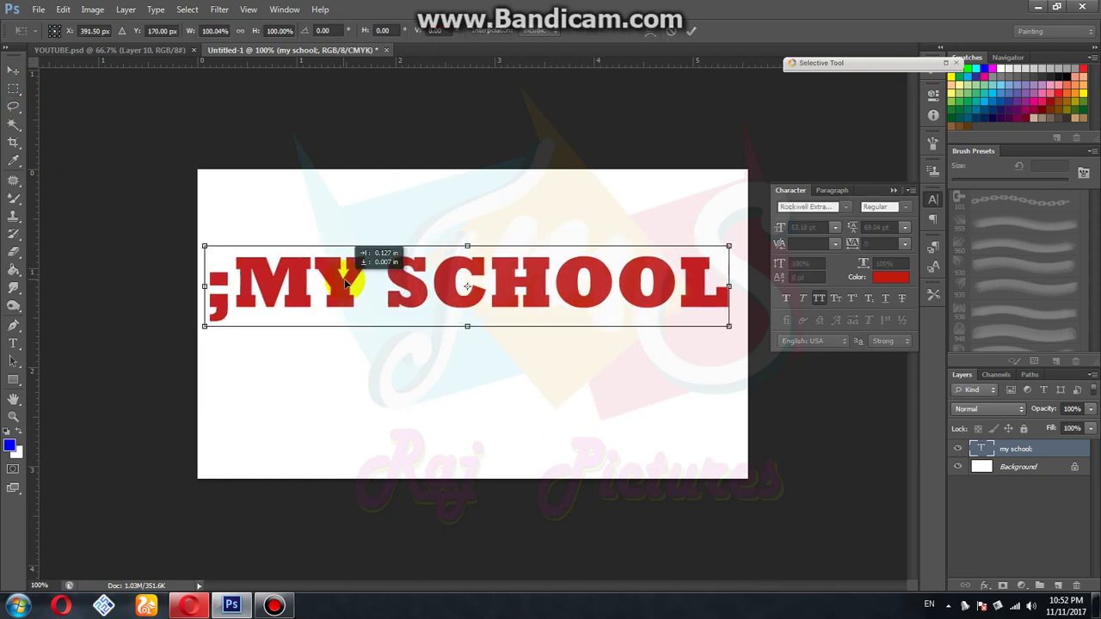
{"action": "key", "text": "Return"}
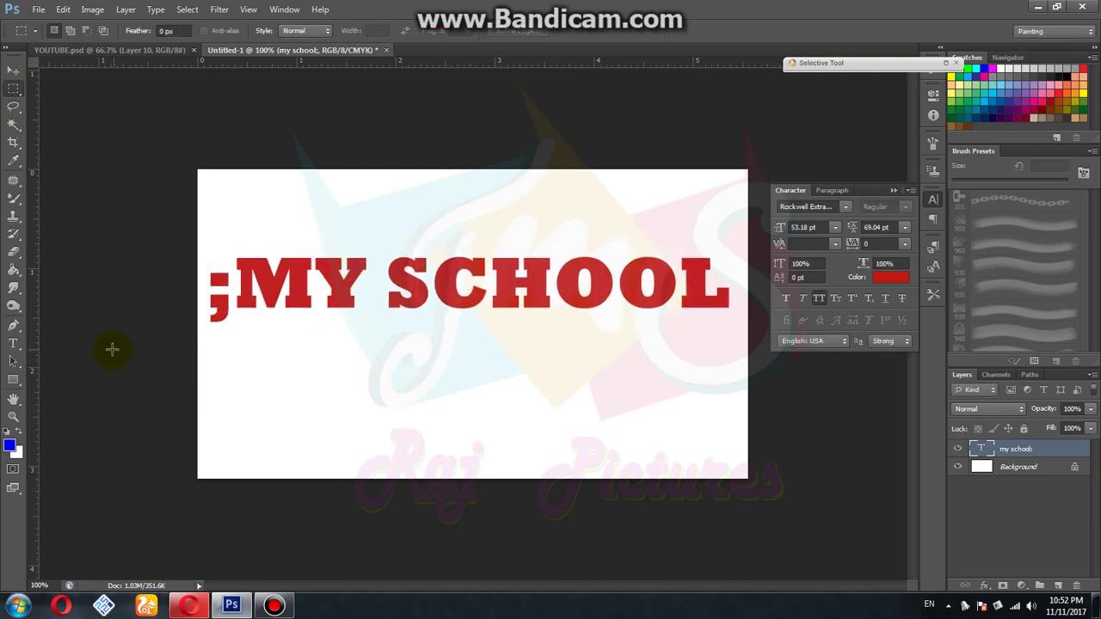
{"action": "right_click", "coordinate": [456, 281]}
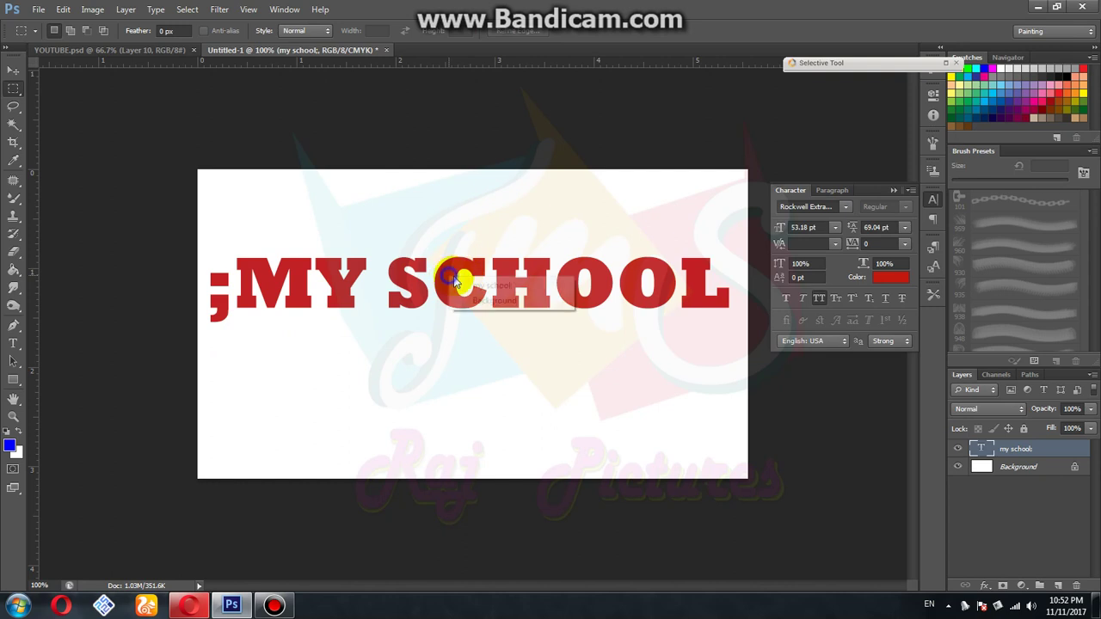
{"action": "left_click", "coordinate": [456, 280]}
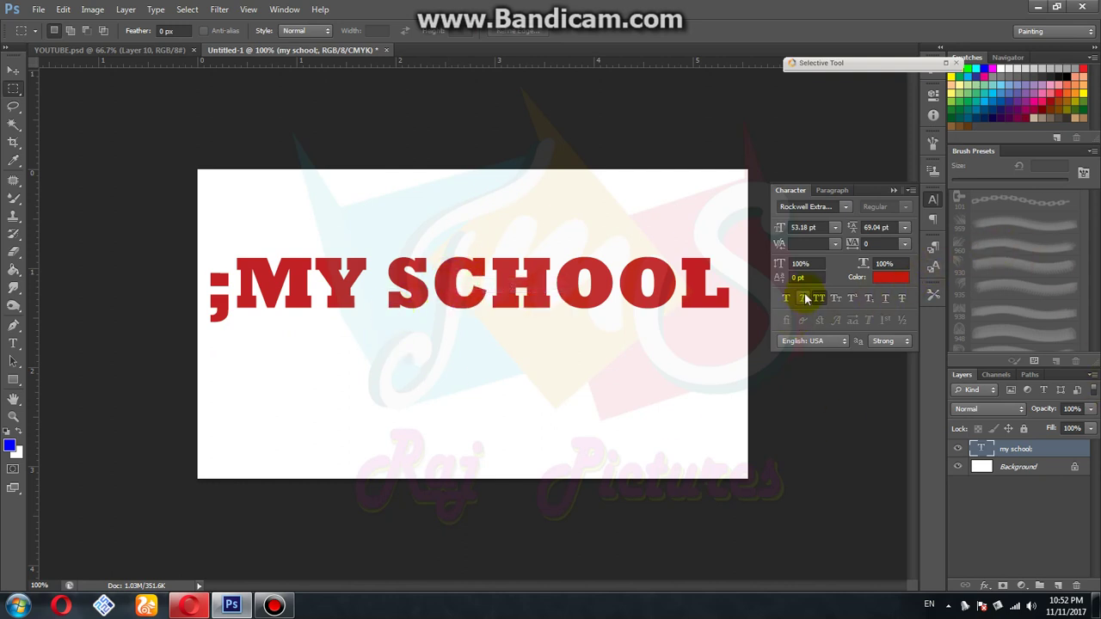
{"action": "left_click", "coordinate": [249, 10]}
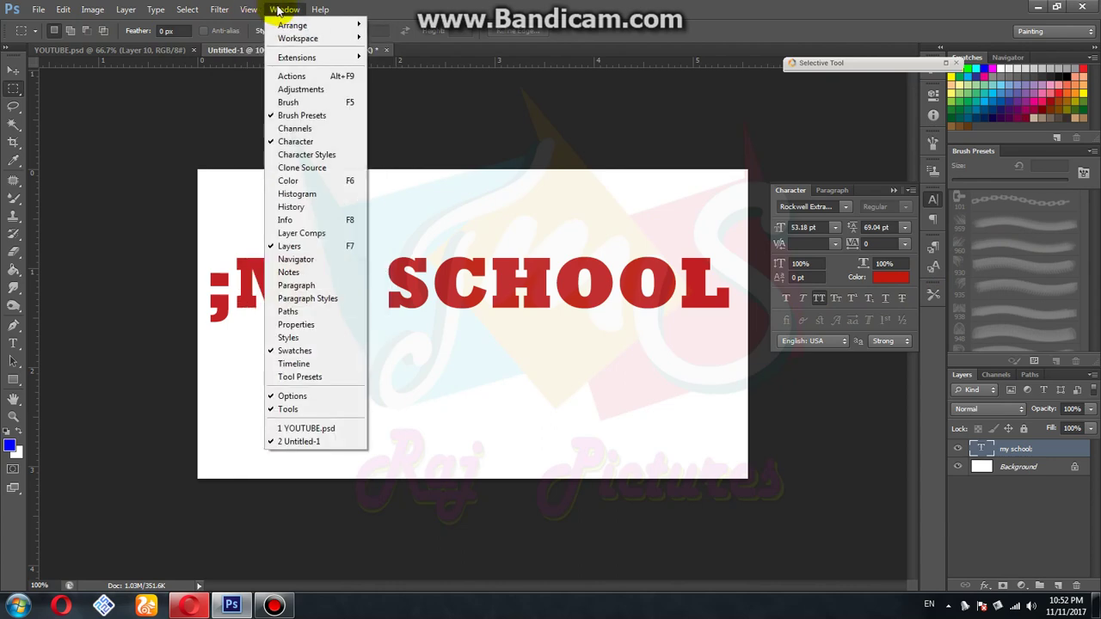
{"action": "left_click", "coordinate": [296, 141]}
{"action": "left_click", "coordinate": [284, 10]}
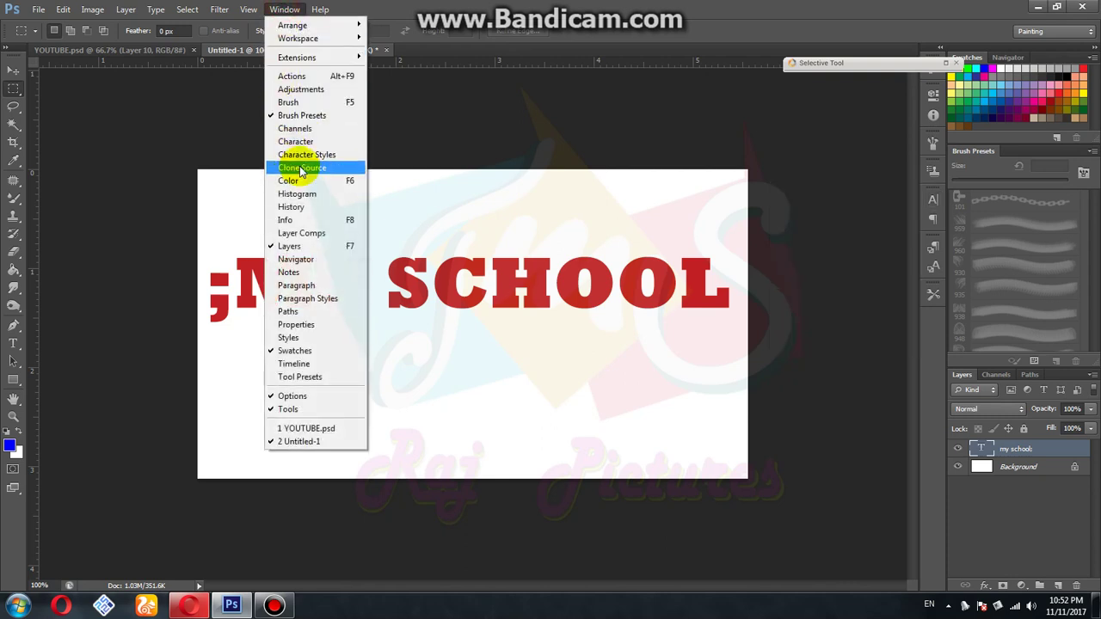
{"action": "left_click", "coordinate": [274, 143]}
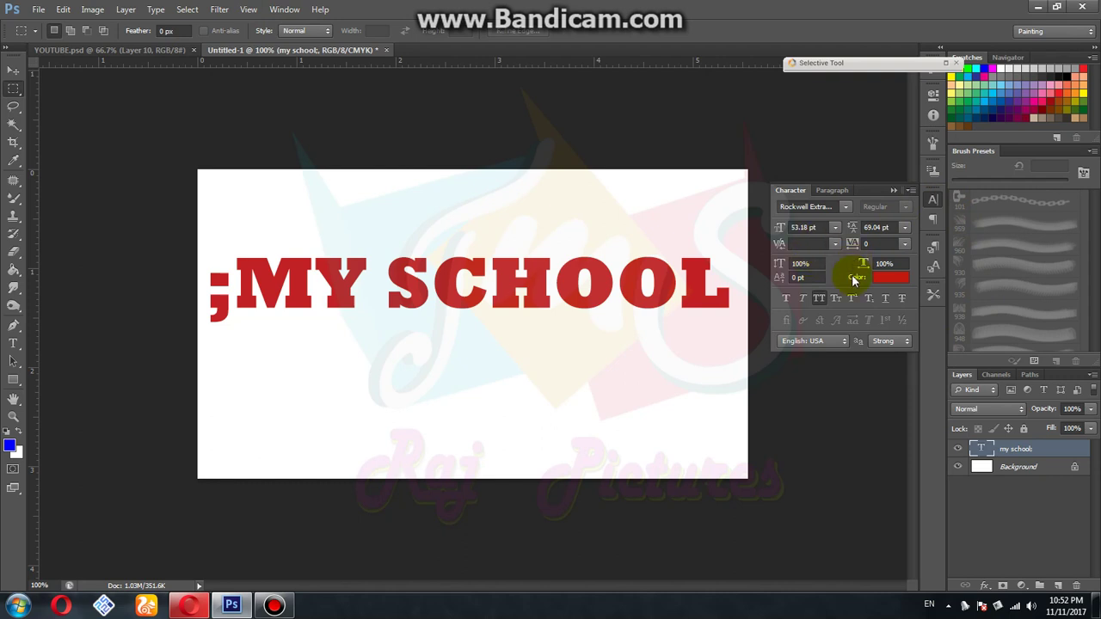
Step: Try Faux Bold and Faux Italic, leaving the text upright and non-bold
{"action": "left_click", "coordinate": [787, 301]}
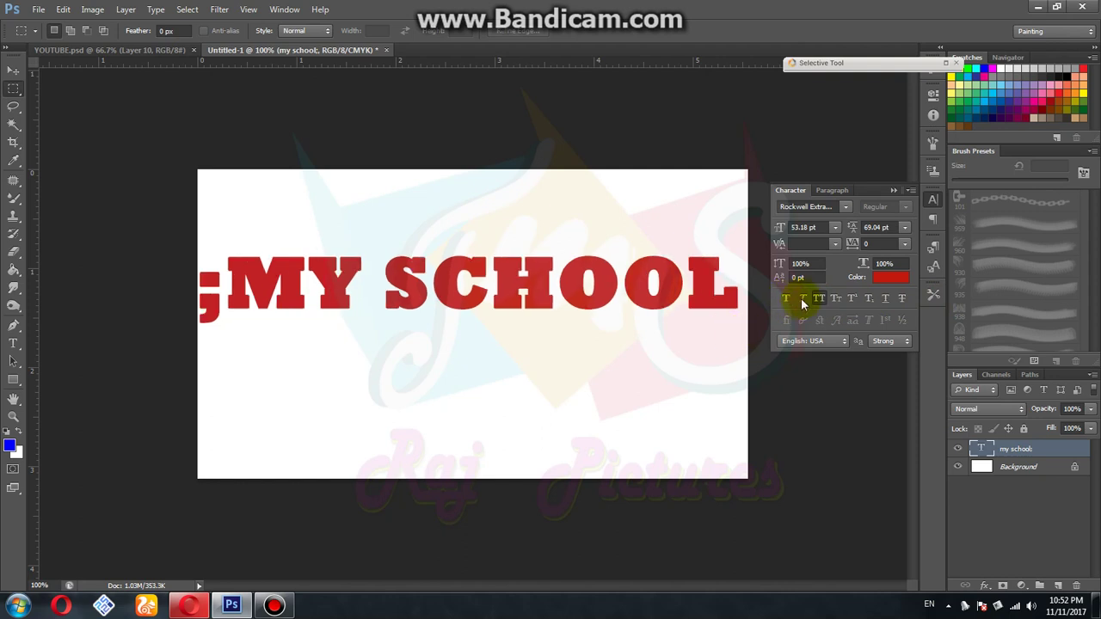
{"action": "left_click", "coordinate": [802, 301]}
{"action": "left_click", "coordinate": [802, 300]}
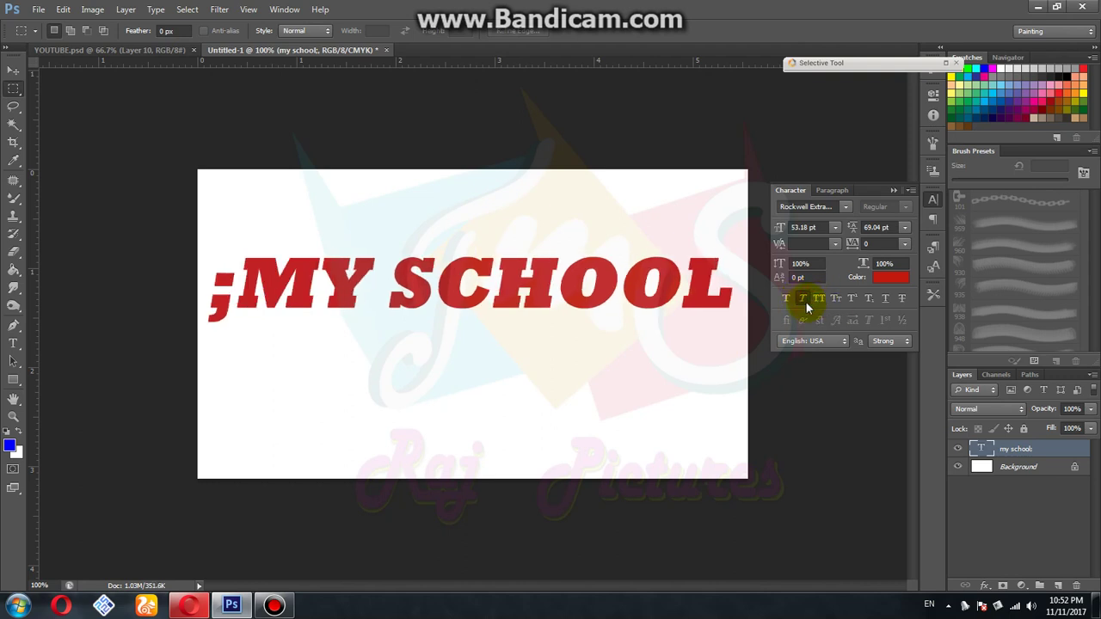
{"action": "left_click", "coordinate": [811, 301]}
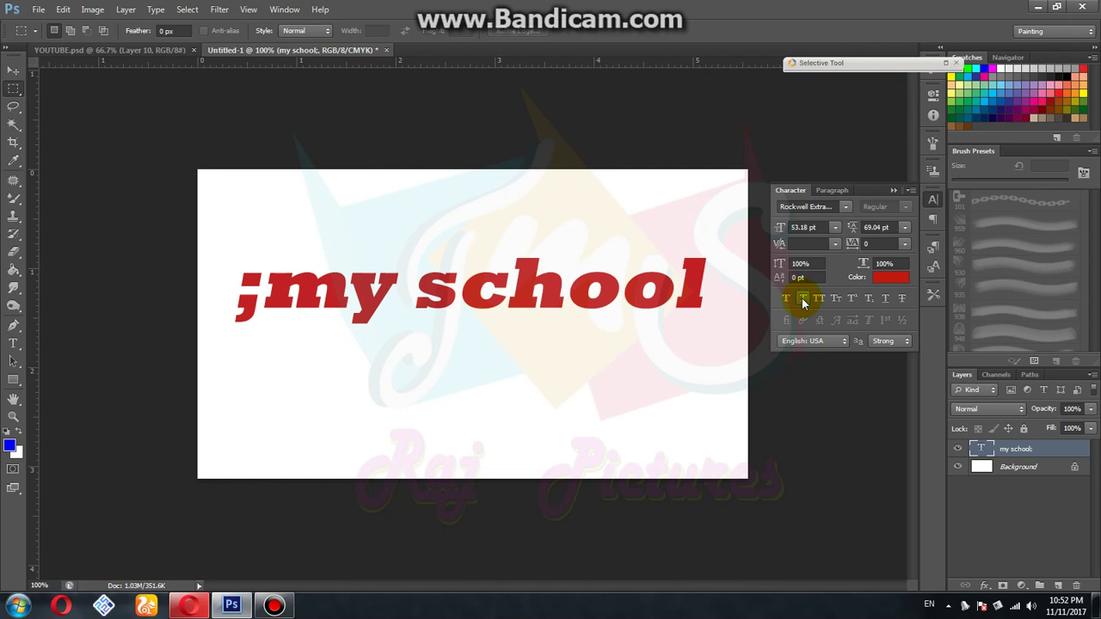
{"action": "left_click", "coordinate": [802, 301]}
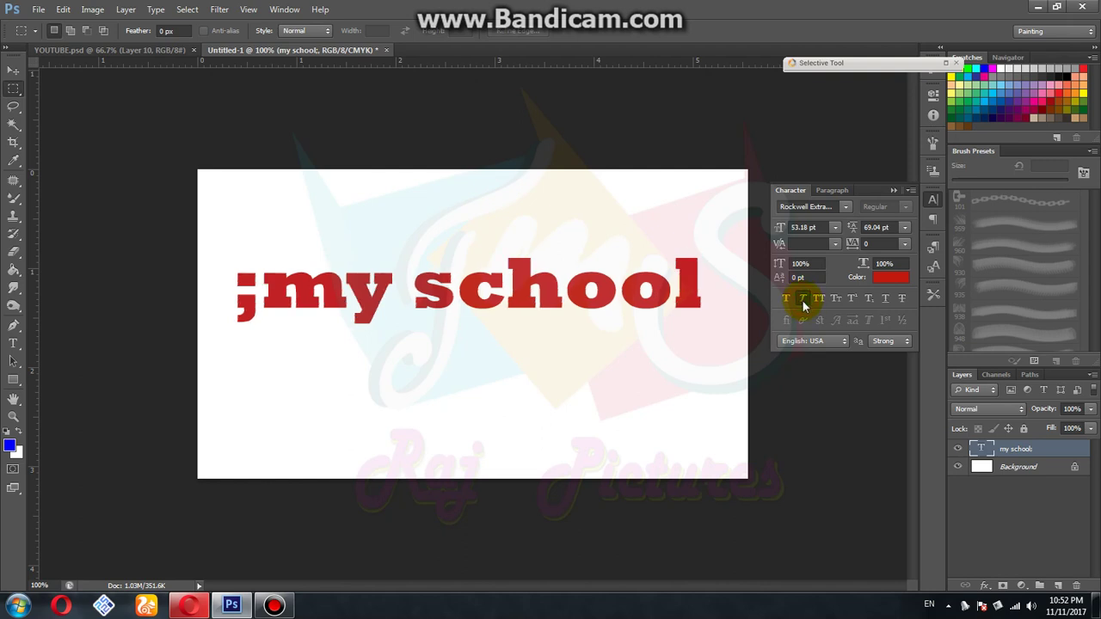
{"action": "left_click", "coordinate": [802, 301]}
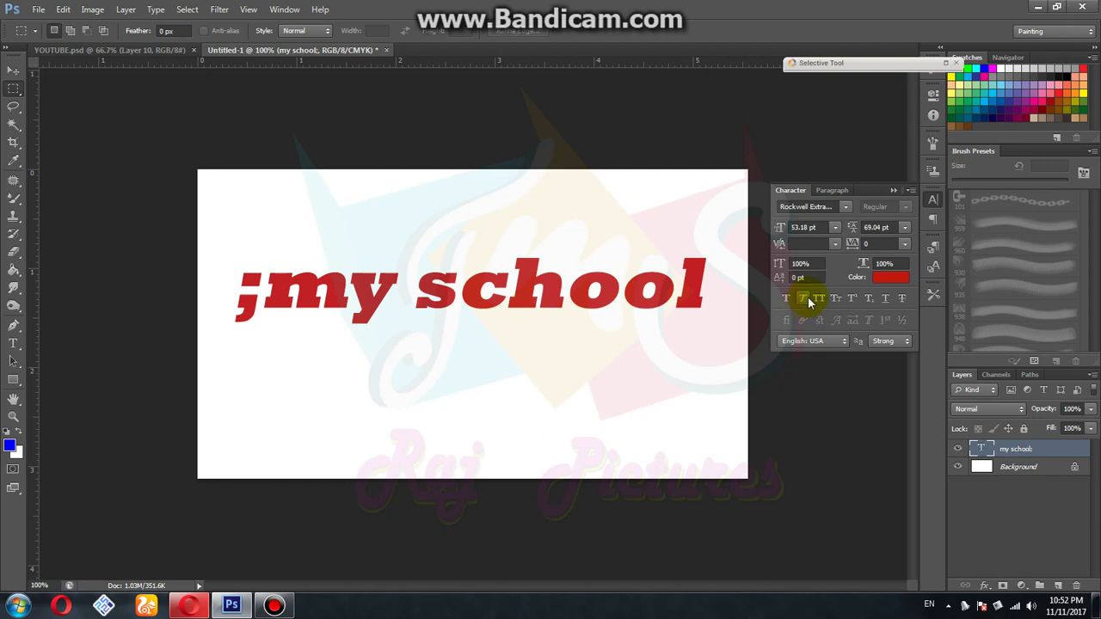
{"action": "left_click", "coordinate": [804, 300]}
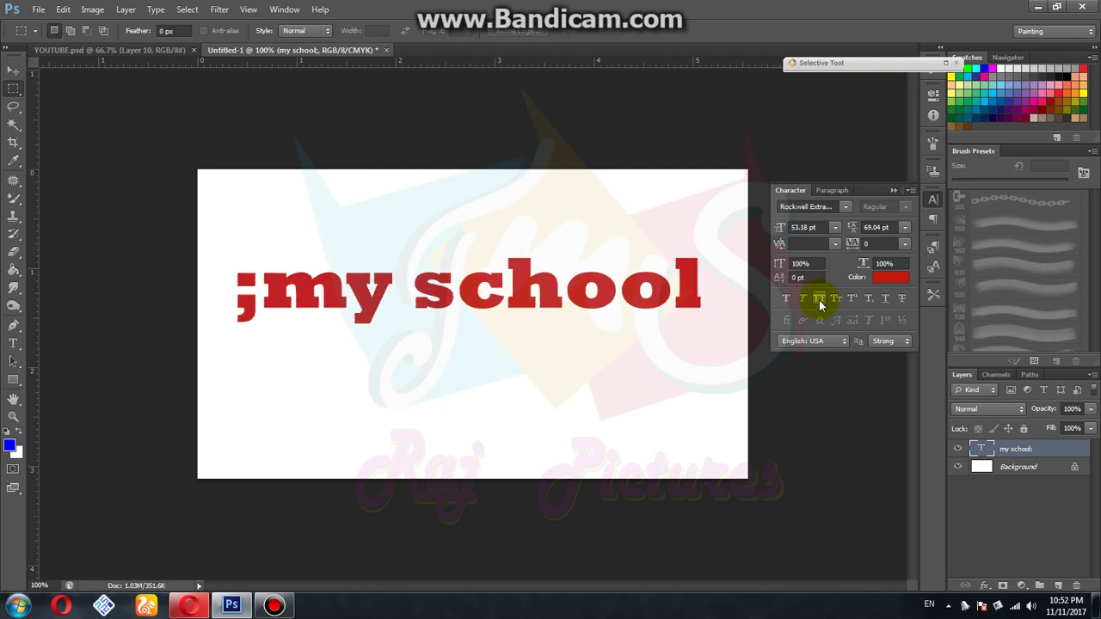
Step: Try All Caps and Small Caps, then set the lowercase text as Superscript
{"action": "left_click", "coordinate": [818, 302]}
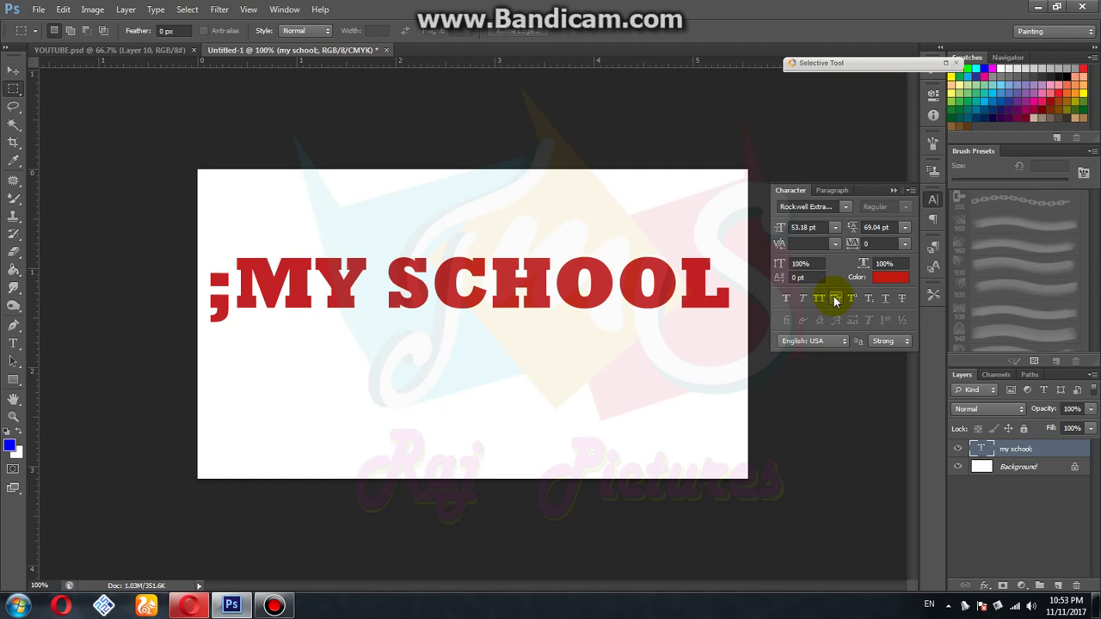
{"action": "left_click", "coordinate": [833, 302]}
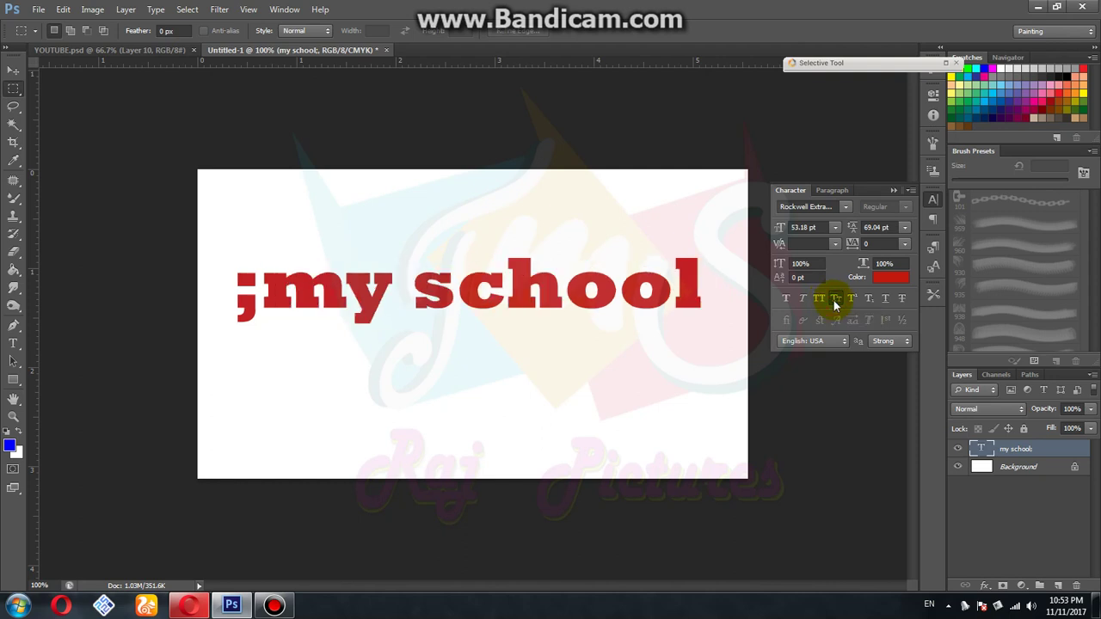
{"action": "left_click", "coordinate": [833, 302]}
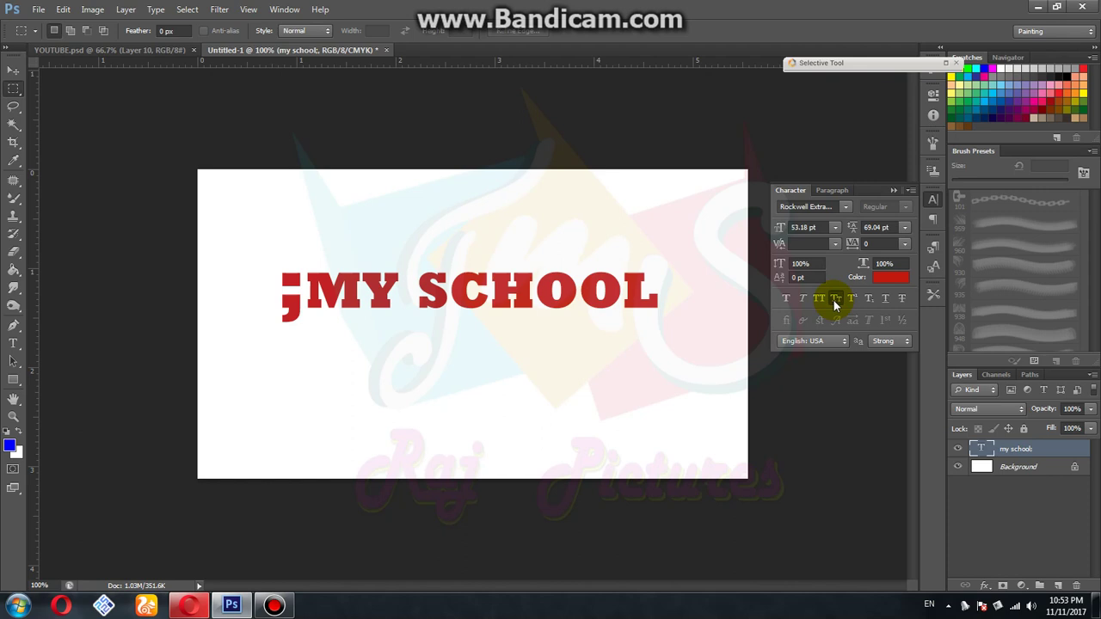
{"action": "left_click", "coordinate": [834, 302]}
{"action": "left_click", "coordinate": [852, 303]}
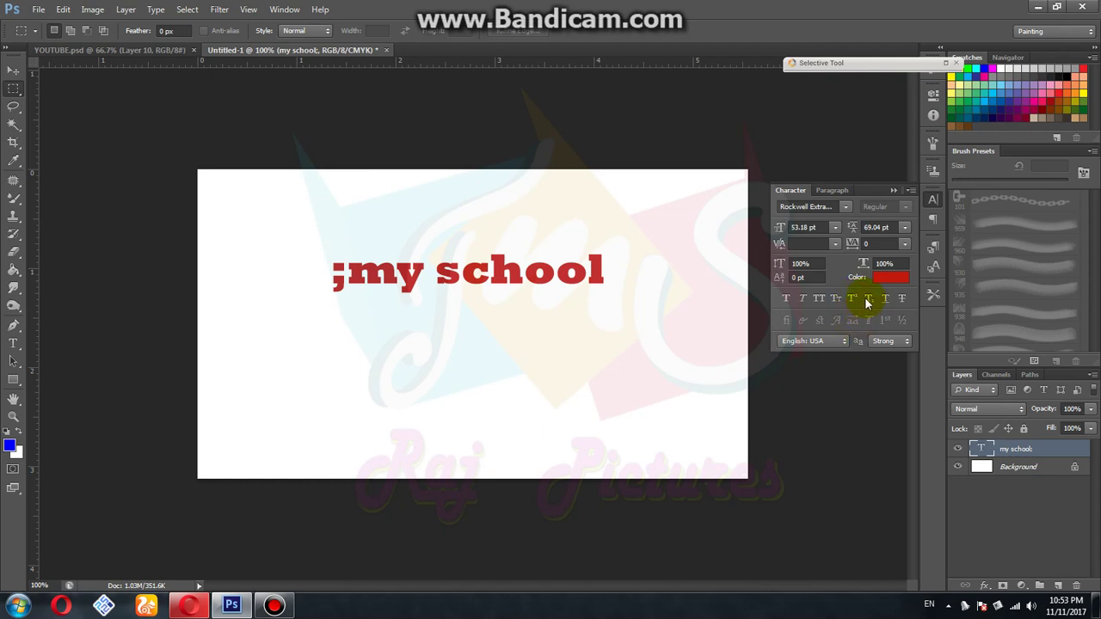
Step: Cycle through Superscript, Subscript, Underline and Strikethrough, ending with plain full-size text
{"action": "left_click", "coordinate": [867, 301]}
{"action": "left_click", "coordinate": [868, 301]}
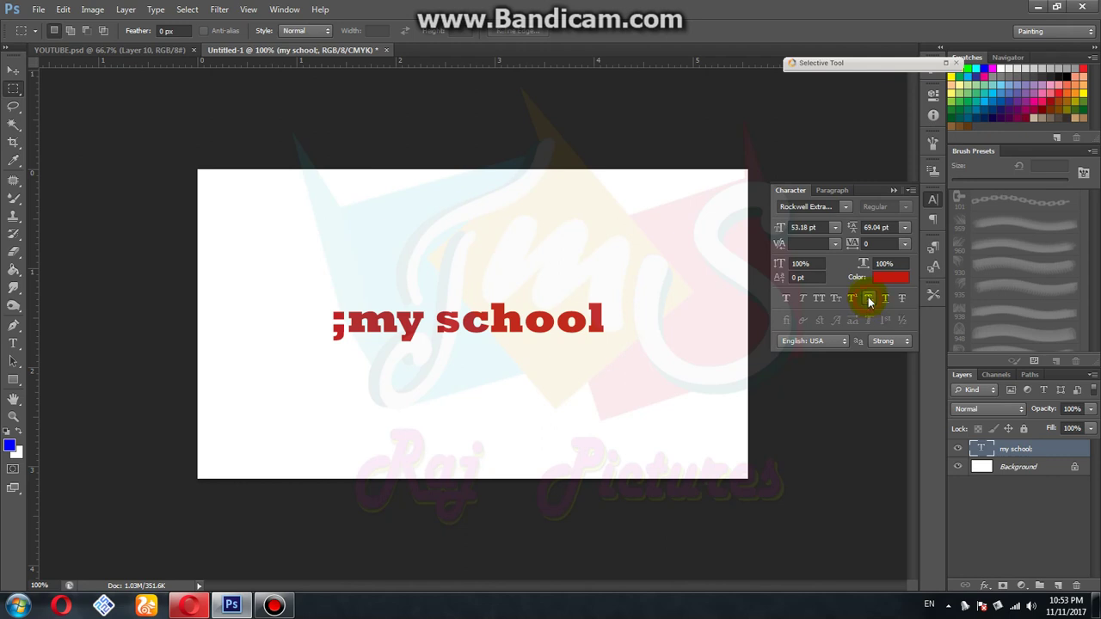
{"action": "left_click", "coordinate": [886, 301]}
{"action": "left_click", "coordinate": [886, 301]}
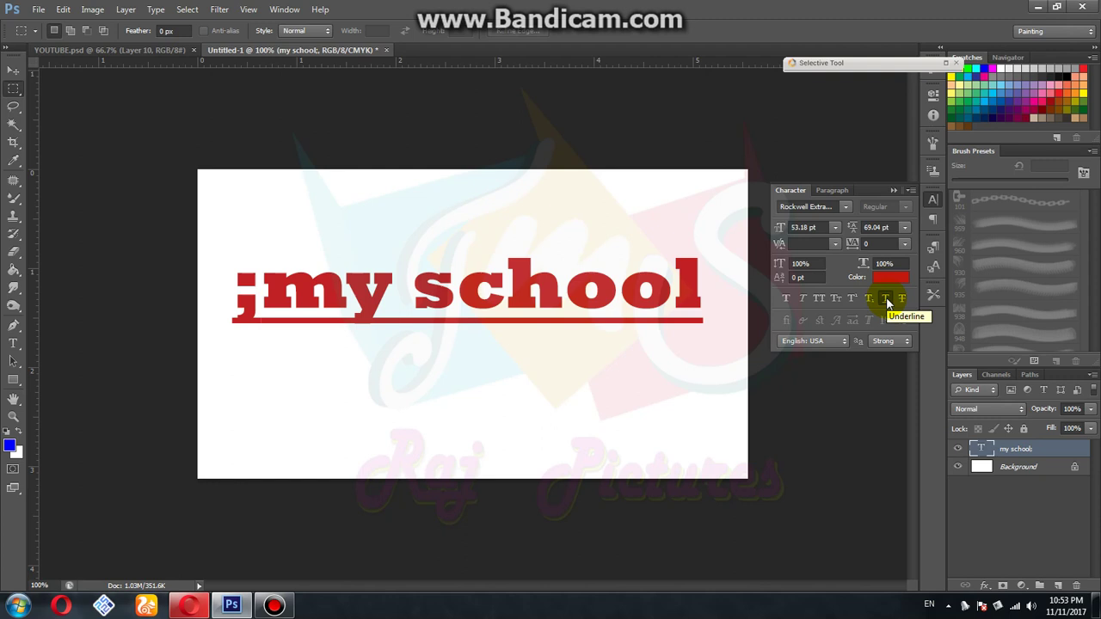
{"action": "left_click", "coordinate": [887, 301]}
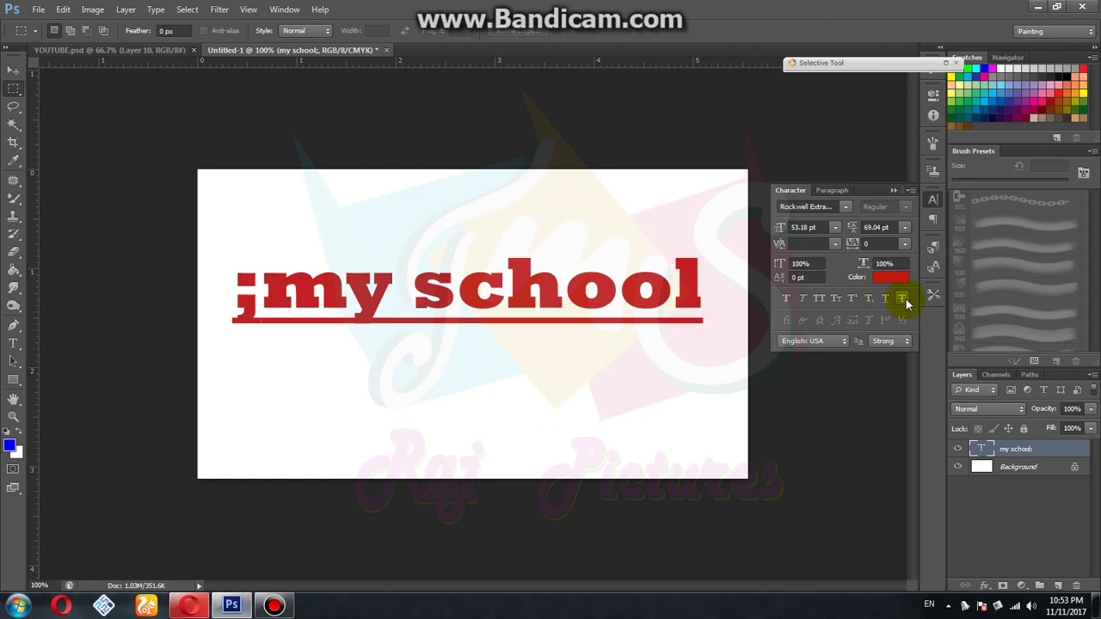
{"action": "left_click", "coordinate": [902, 300]}
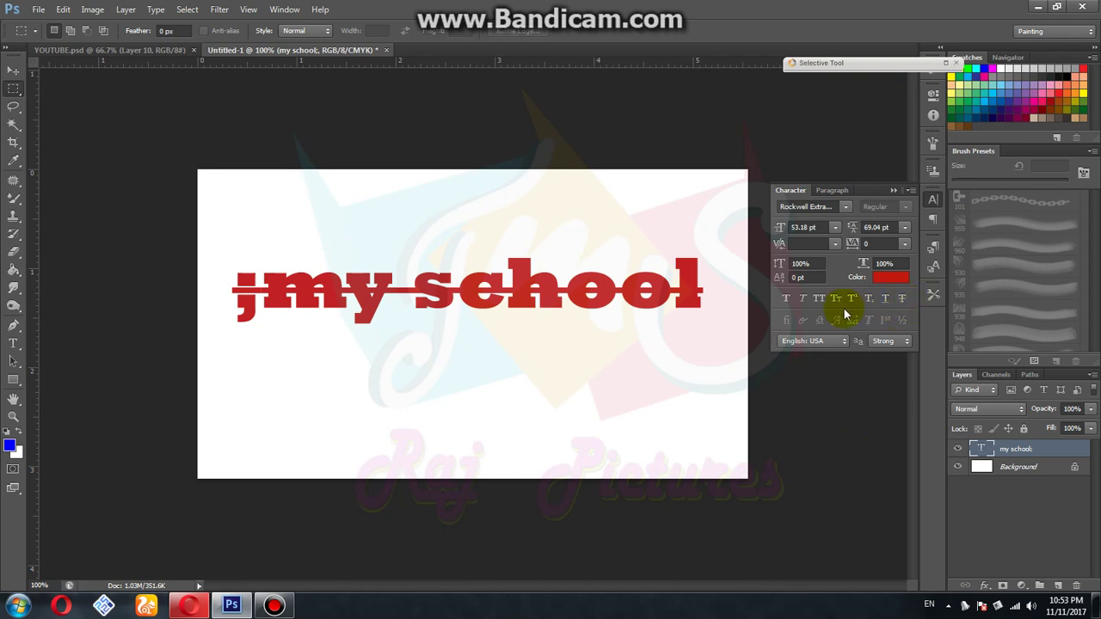
{"action": "left_click", "coordinate": [787, 299]}
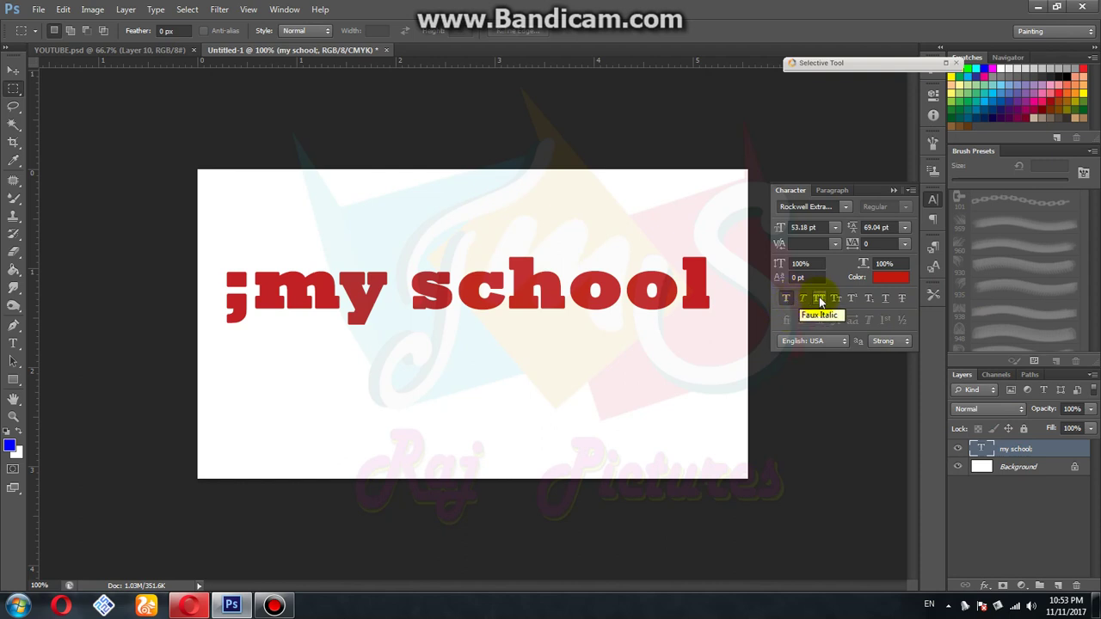
Step: Toggle All Caps on and off and leave Faux Bold applied to the lowercase ';my school'
{"action": "left_click", "coordinate": [819, 299]}
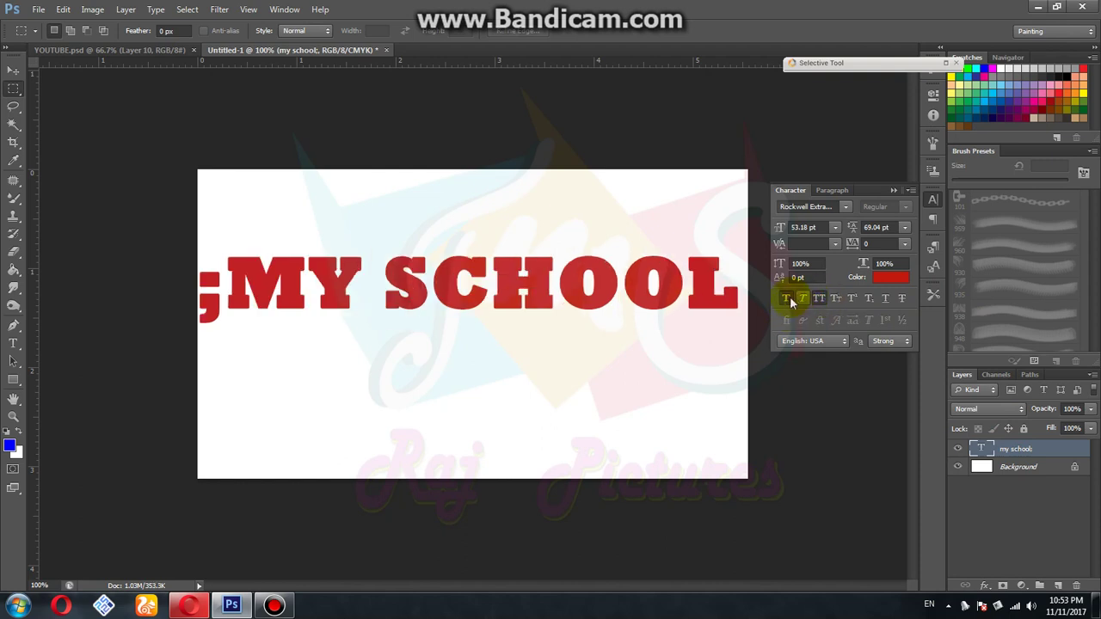
{"action": "left_click", "coordinate": [785, 298]}
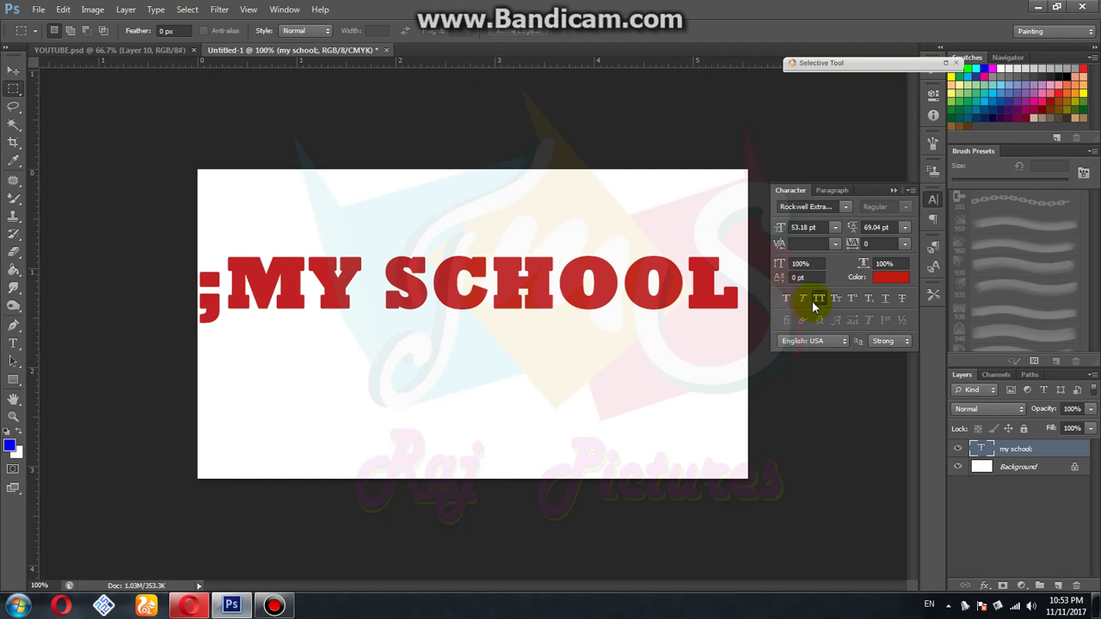
{"action": "left_click", "coordinate": [817, 301]}
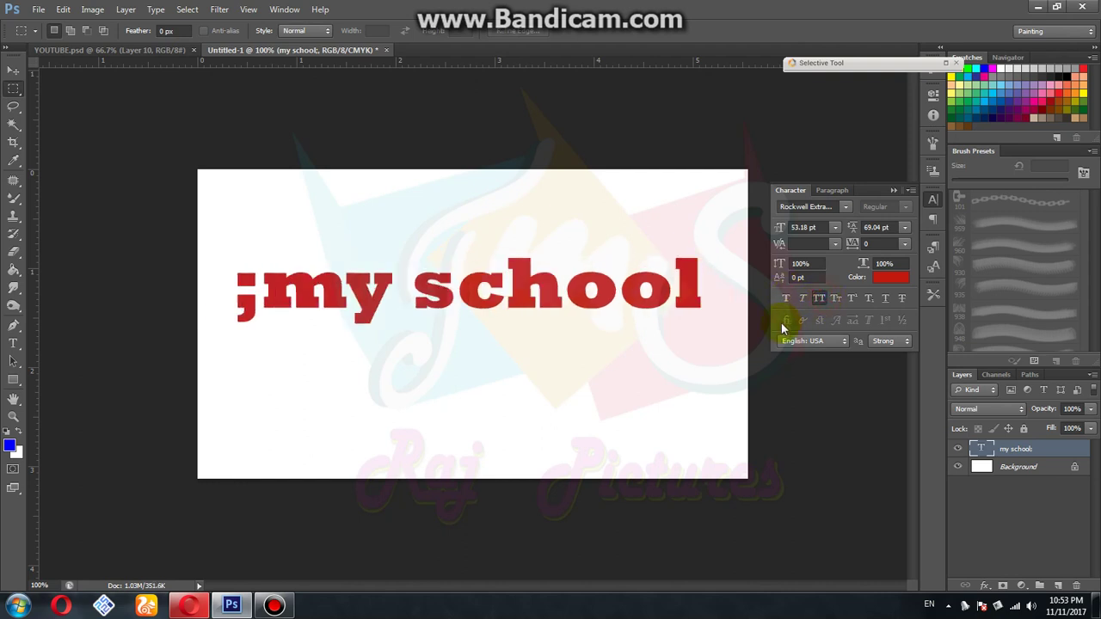
{"action": "key", "text": "ctrl+shift+k"}
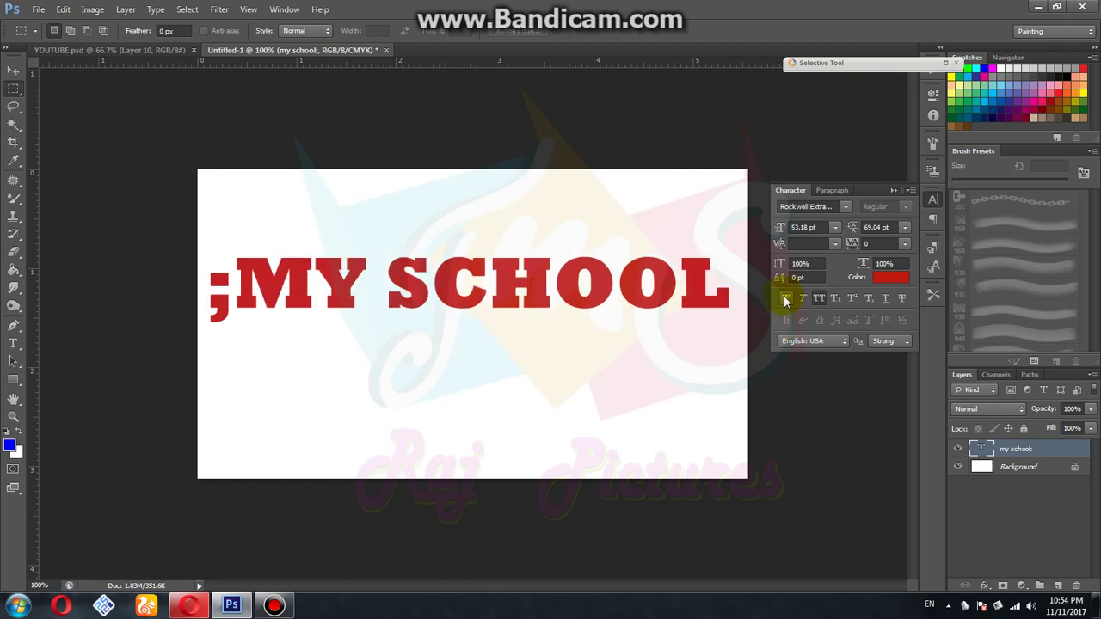
{"action": "left_click", "coordinate": [783, 300]}
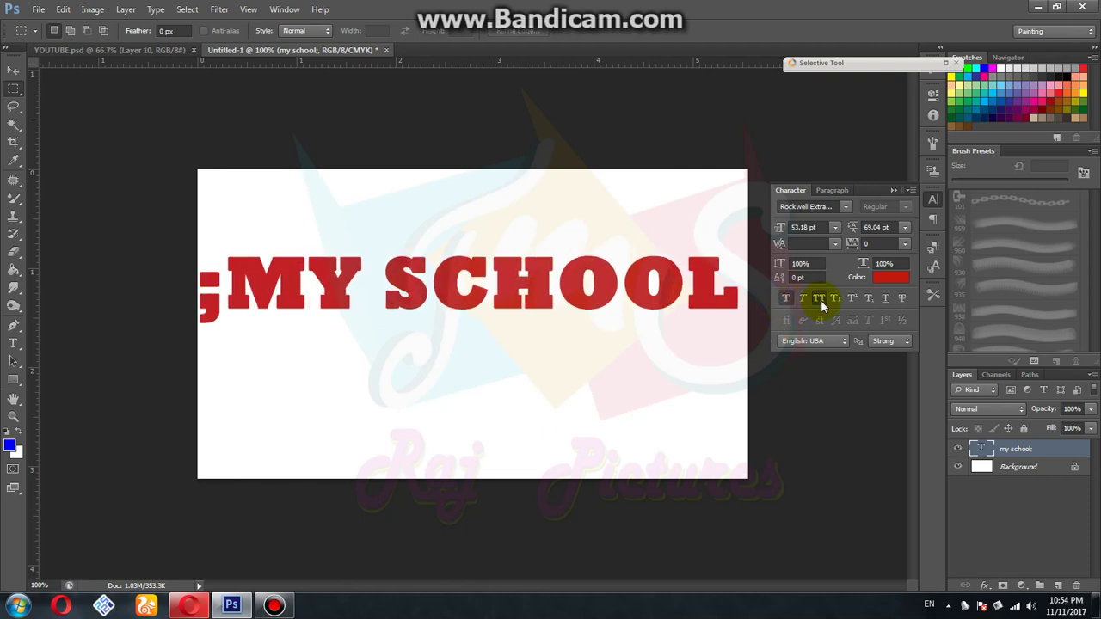
{"action": "key", "text": "ctrl+shift+k"}
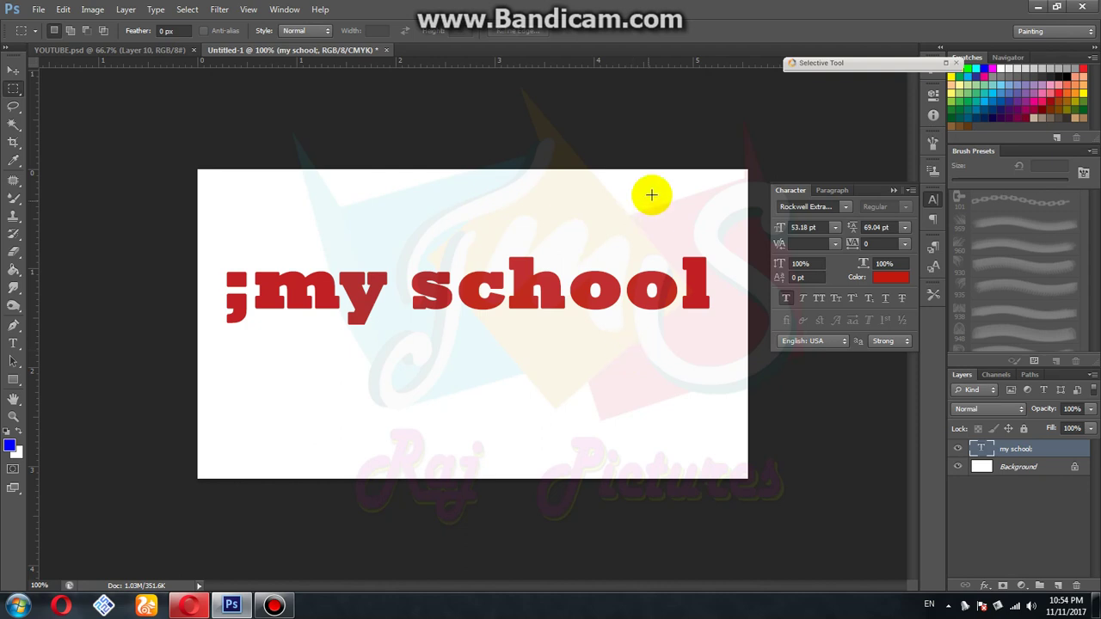
Step: Choose 60 pt size, 30 pt leading and -25 tracking from the Character panel dropdowns
{"action": "left_click", "coordinate": [834, 227]}
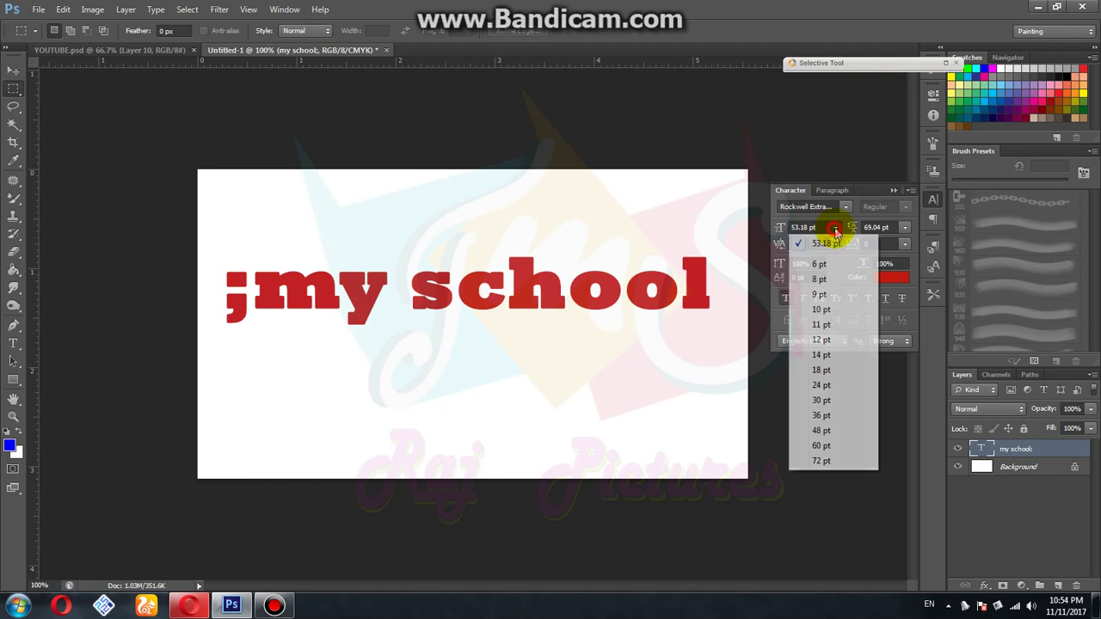
{"action": "left_click", "coordinate": [824, 384]}
{"action": "left_click", "coordinate": [835, 229]}
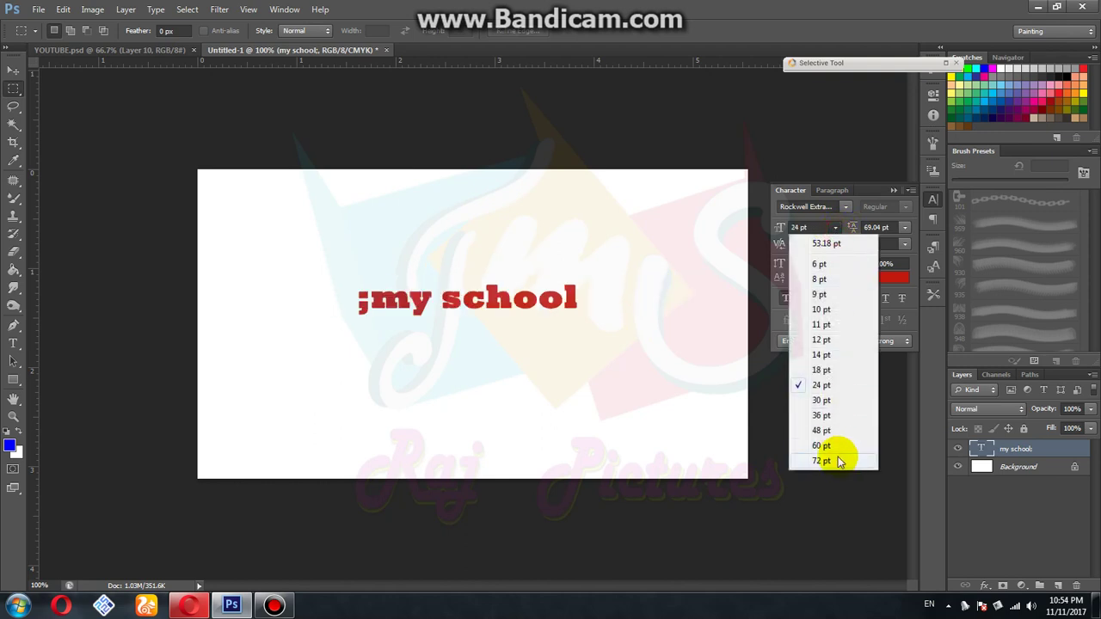
{"action": "left_click", "coordinate": [824, 445]}
{"action": "left_click", "coordinate": [903, 228]}
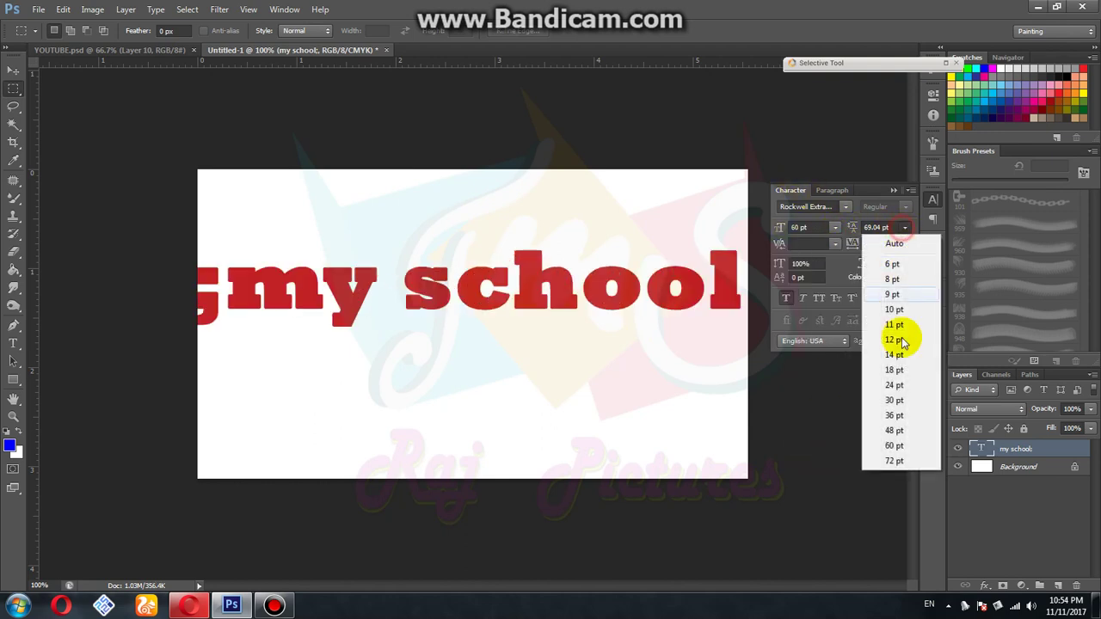
{"action": "left_click", "coordinate": [894, 400]}
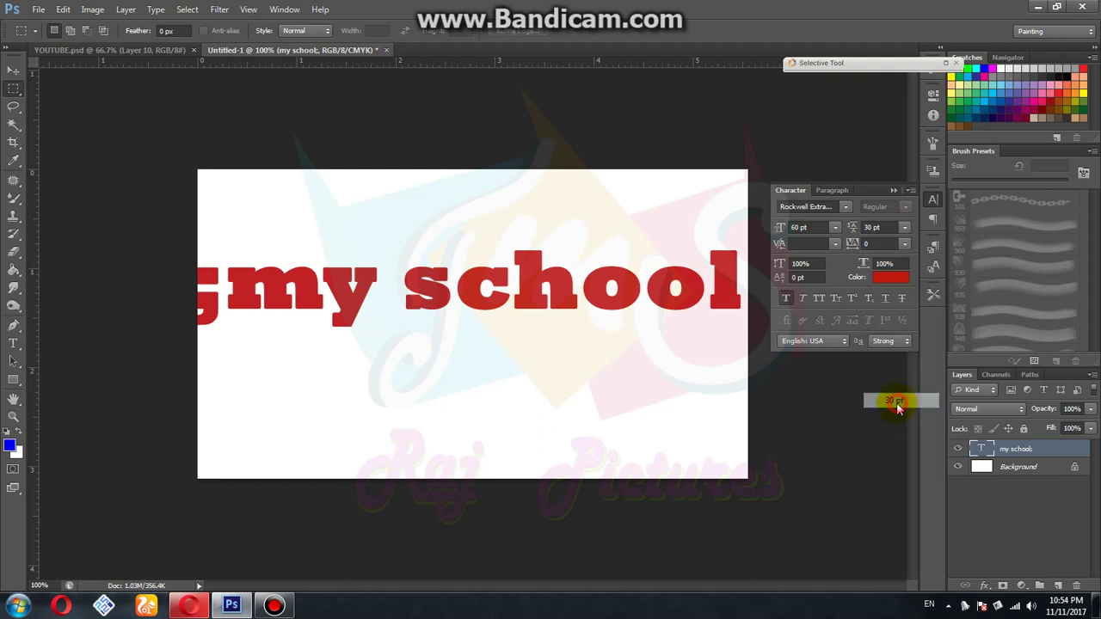
{"action": "left_click", "coordinate": [904, 244]}
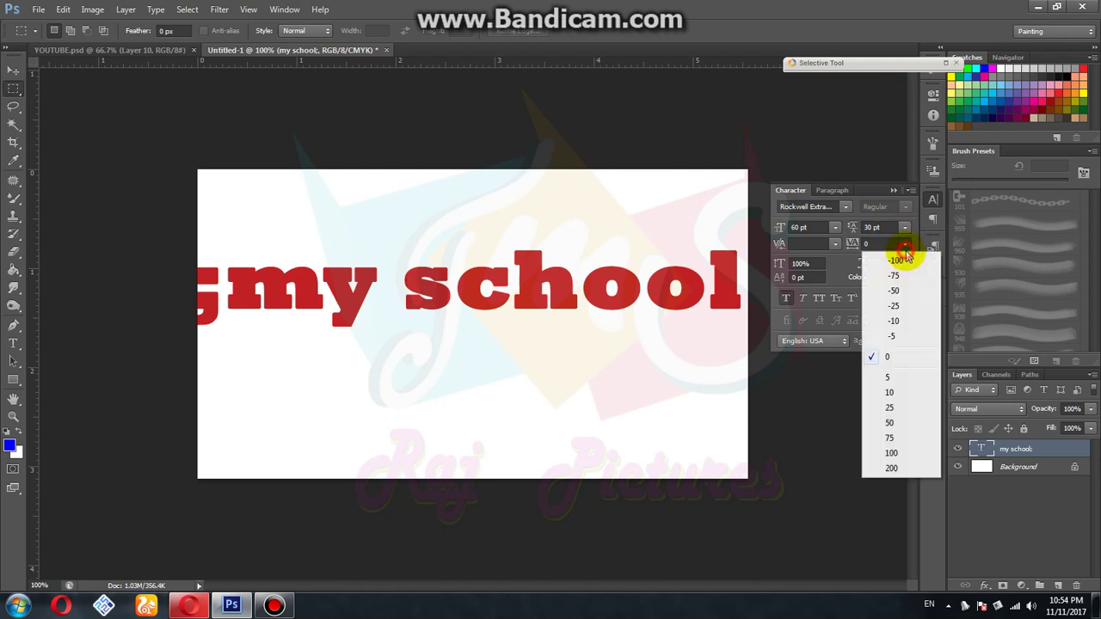
{"action": "left_click", "coordinate": [899, 307]}
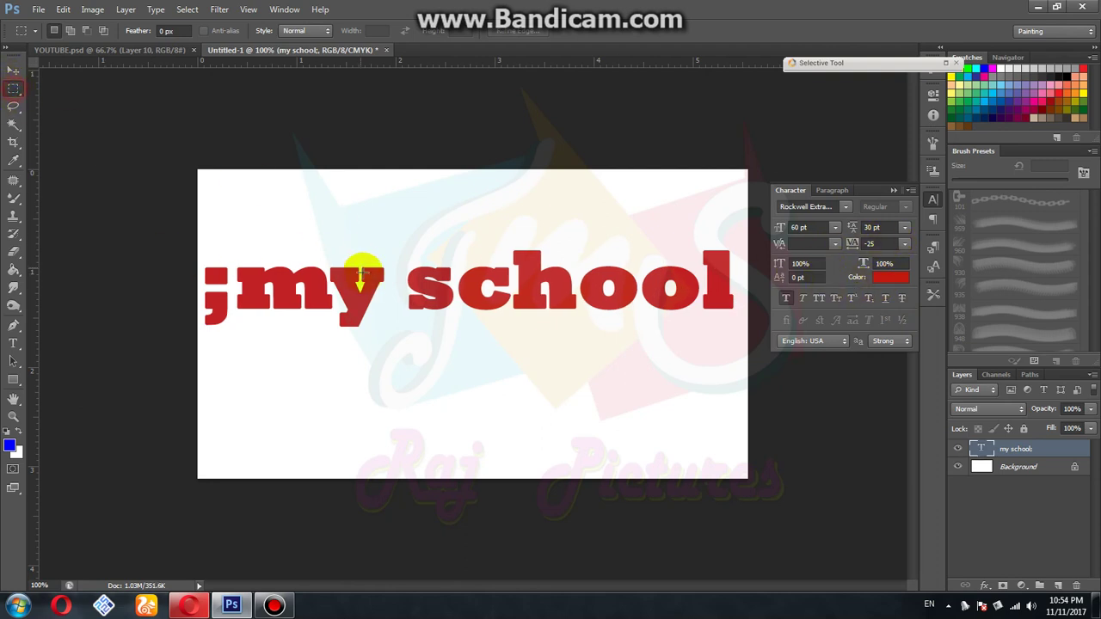
Step: Narrow the heading slightly to 59.94 pt with side handles, then minimize Photoshop
{"action": "key", "text": "ctrl+t"}
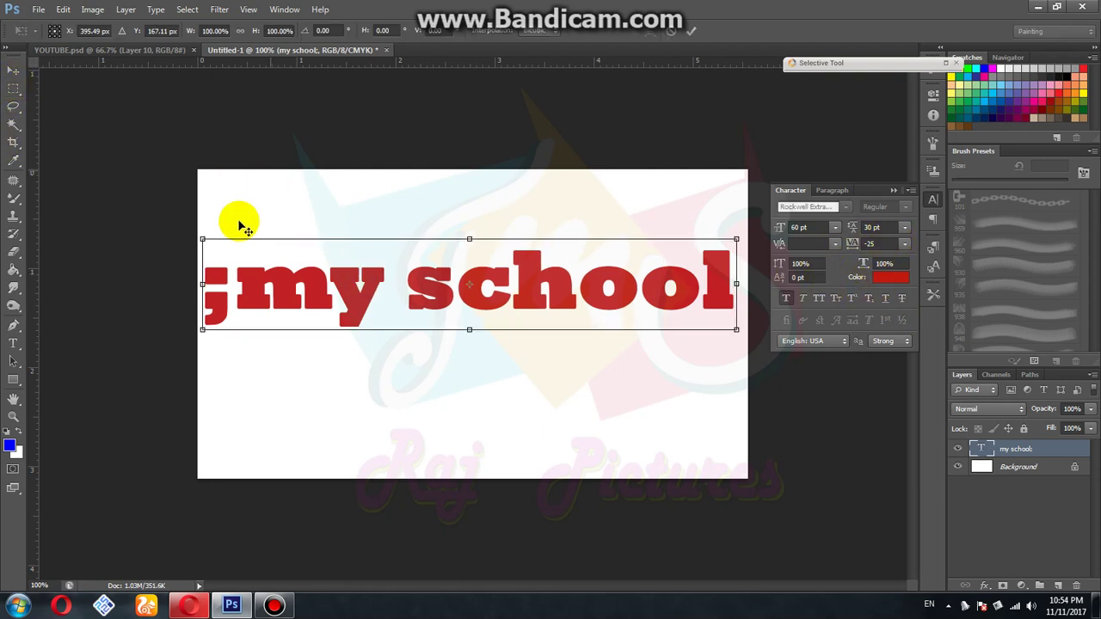
{"action": "left_click_drag", "start_coordinate": [201, 285], "coordinate": [229, 285]}
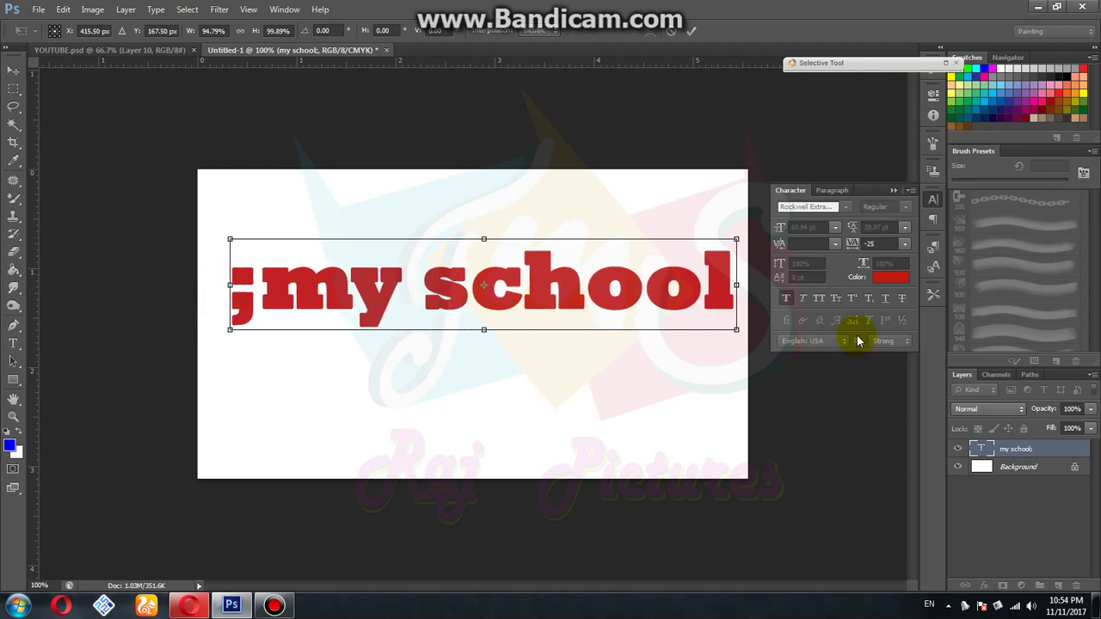
{"action": "left_click_drag", "start_coordinate": [736, 284], "coordinate": [723, 284]}
{"action": "key", "text": "Return"}
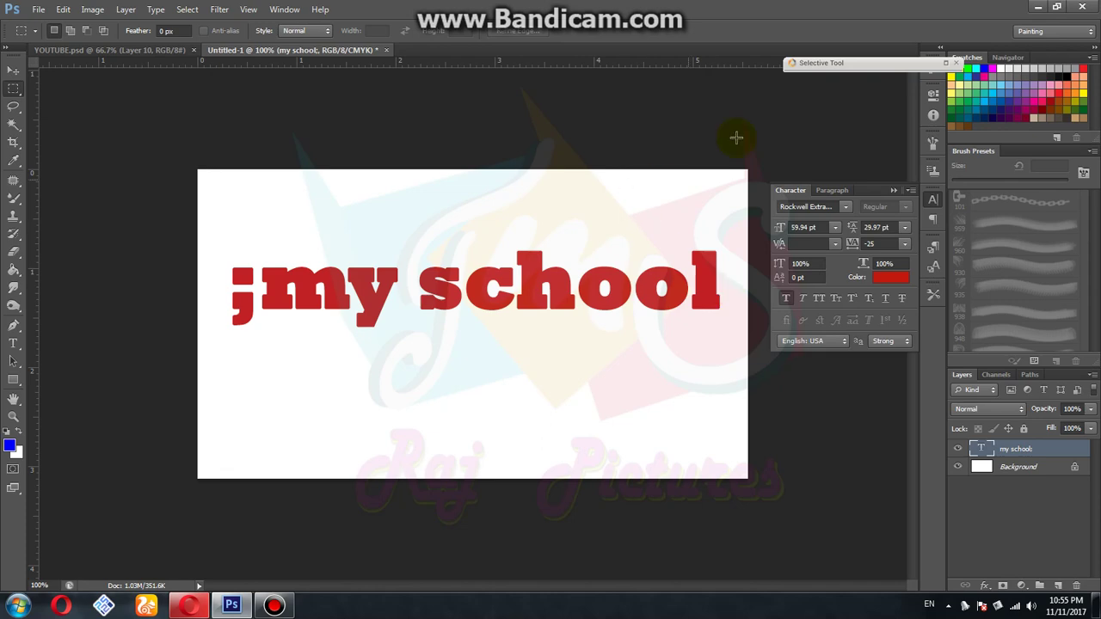
{"action": "left_click", "coordinate": [1037, 7]}
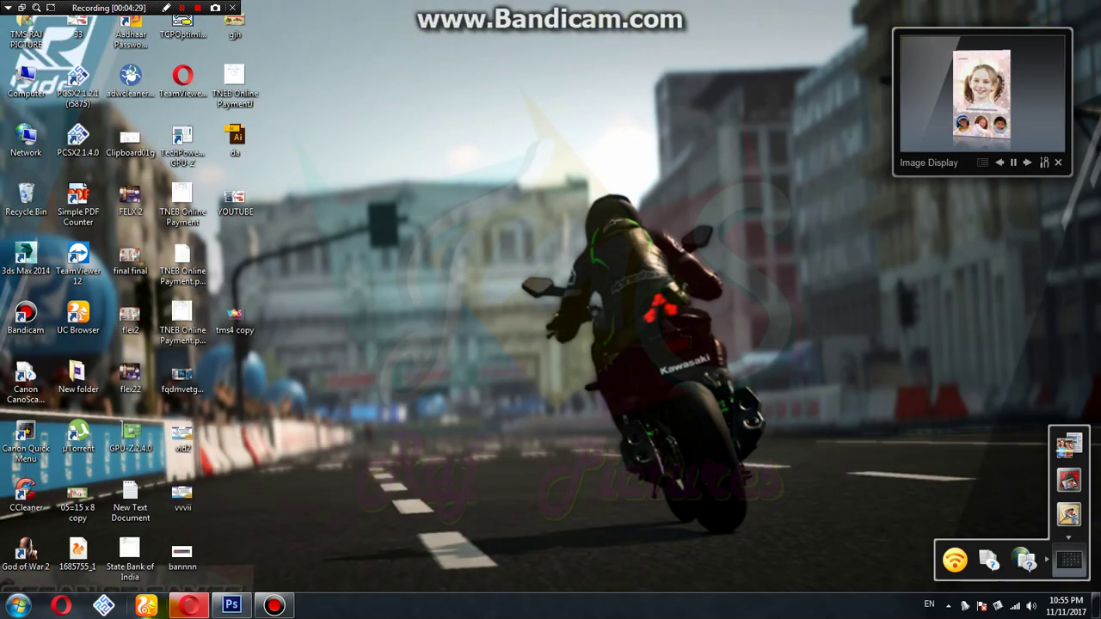